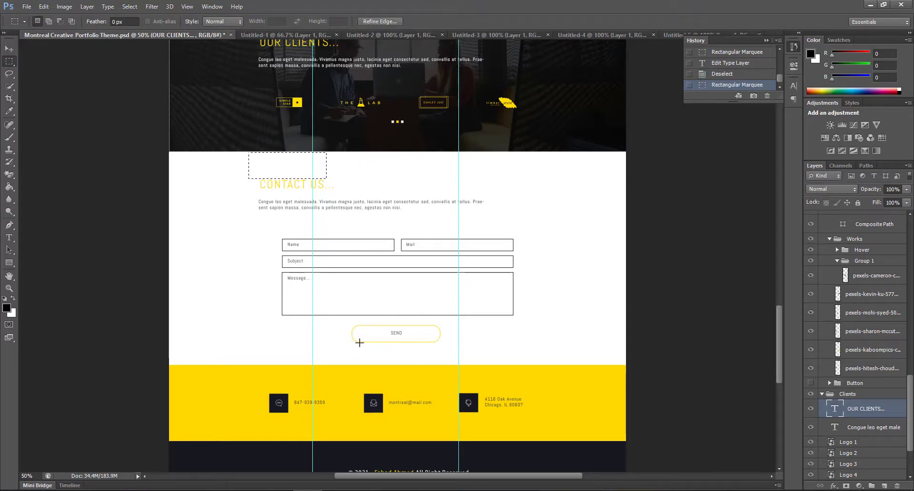
Step: Measure the gap below the mockup's SEND button, and in Elementor set the empty section's unlinked padding to 115 px top and 90 px bottom
drag(359, 341, 409, 364)
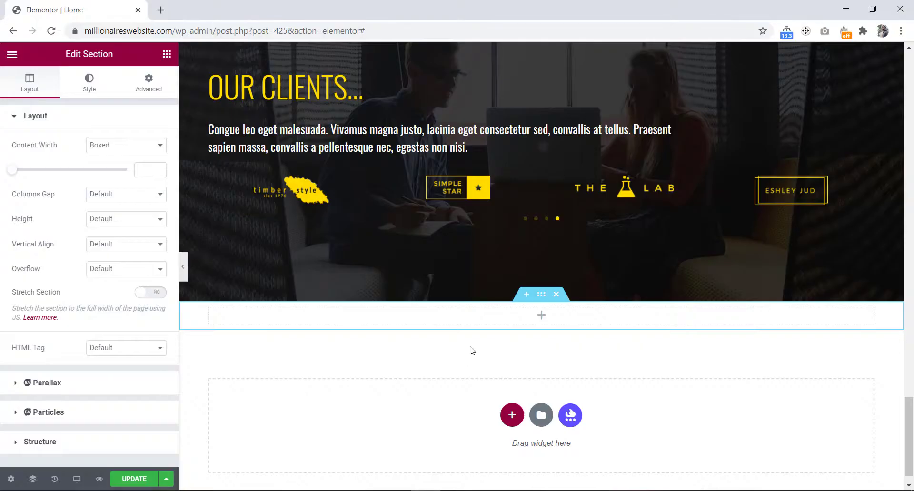
click(141, 83)
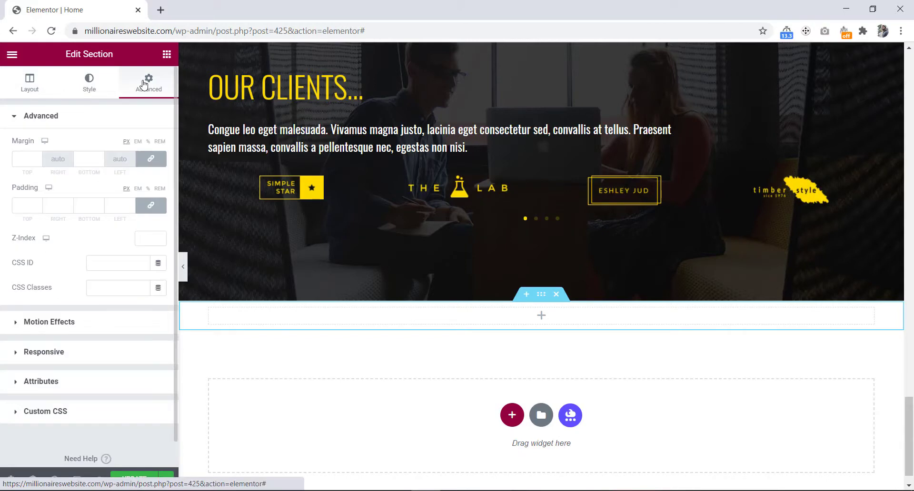
click(151, 209)
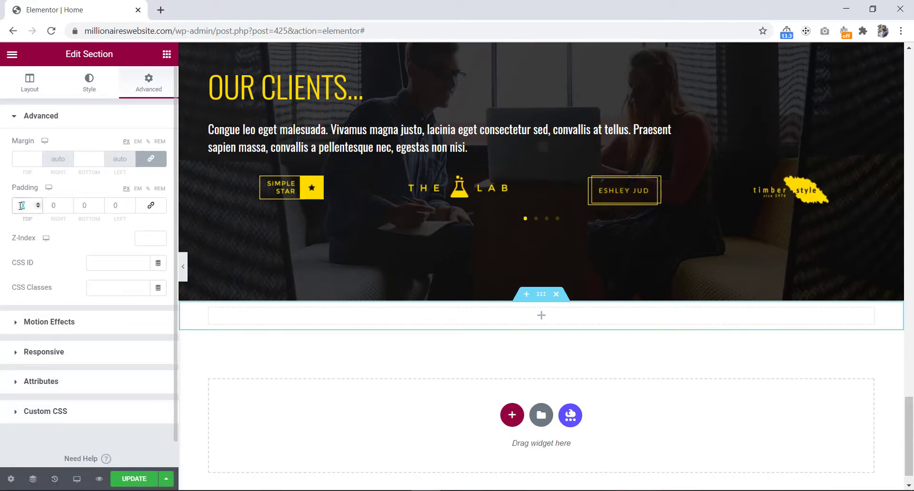
text(115)
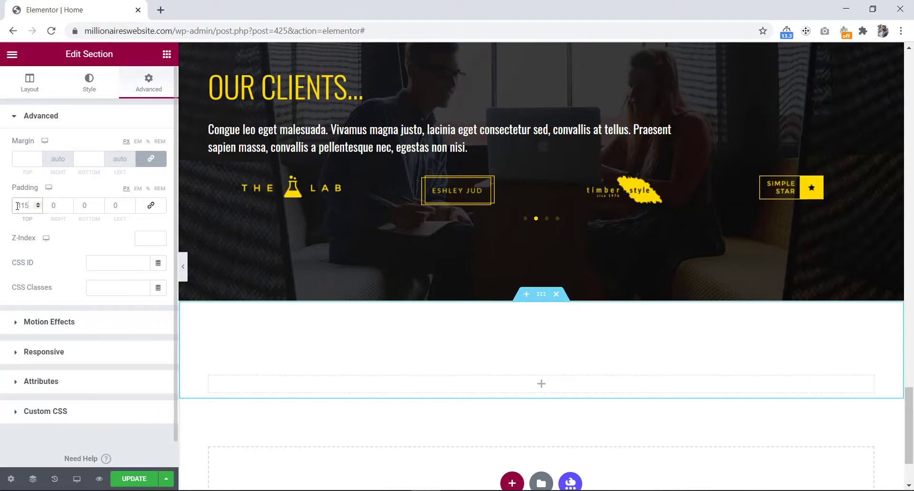
click(83, 204)
text(115)
scroll(377, 356, down, 2)
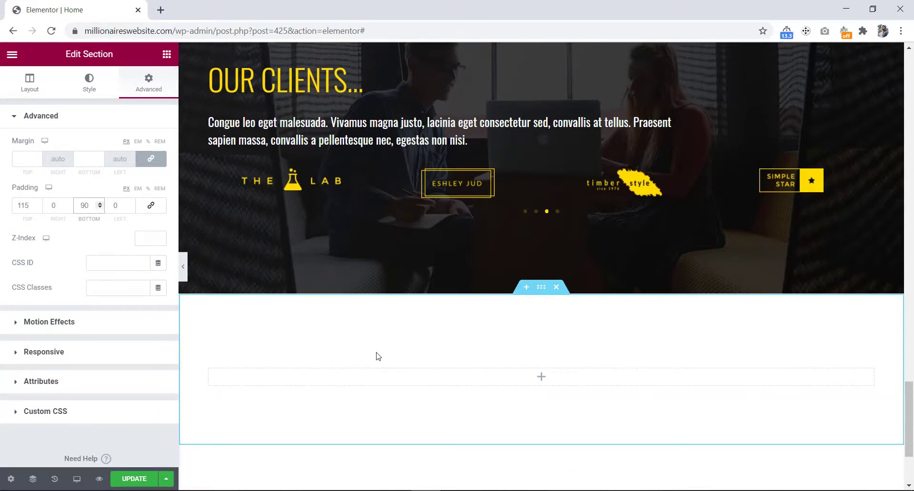
scroll(378, 356, down, 1)
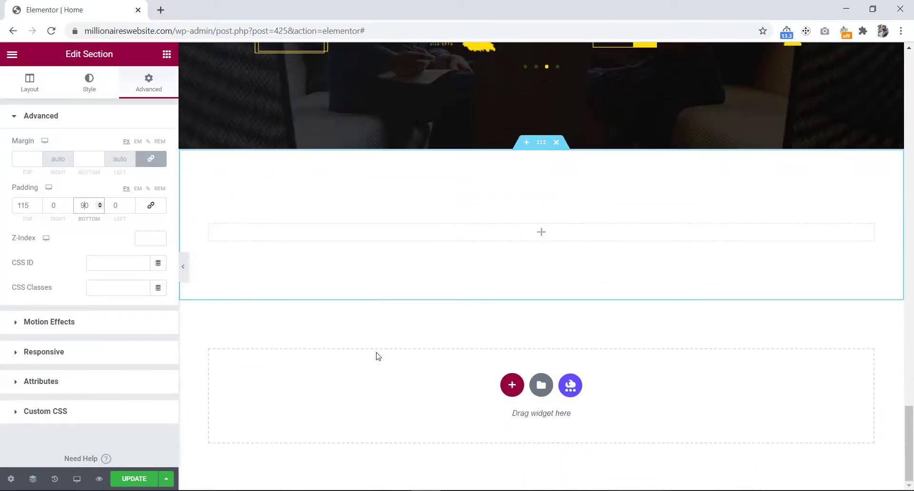
Step: Copy the "WORKS SO FAR..." heading and paste it into the empty column of the section below the clients section
key(alt+Tab)
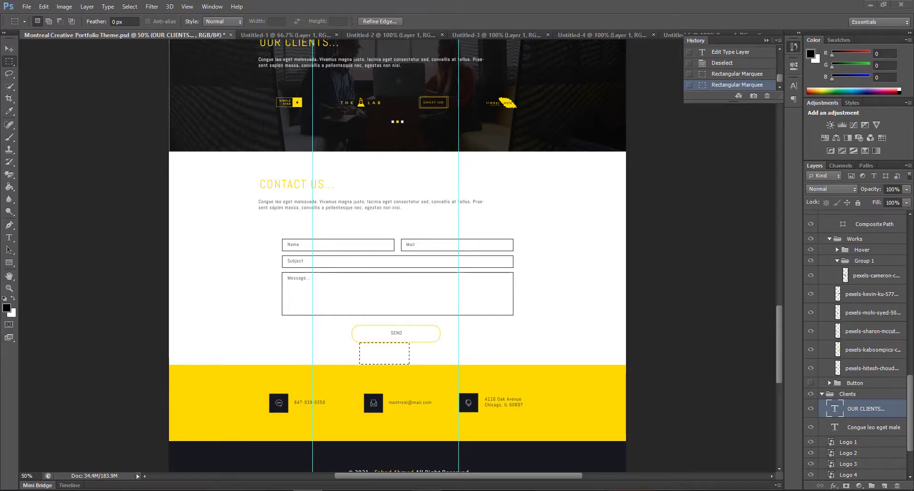
key(alt+Tab)
scroll(380, 247, up, 15)
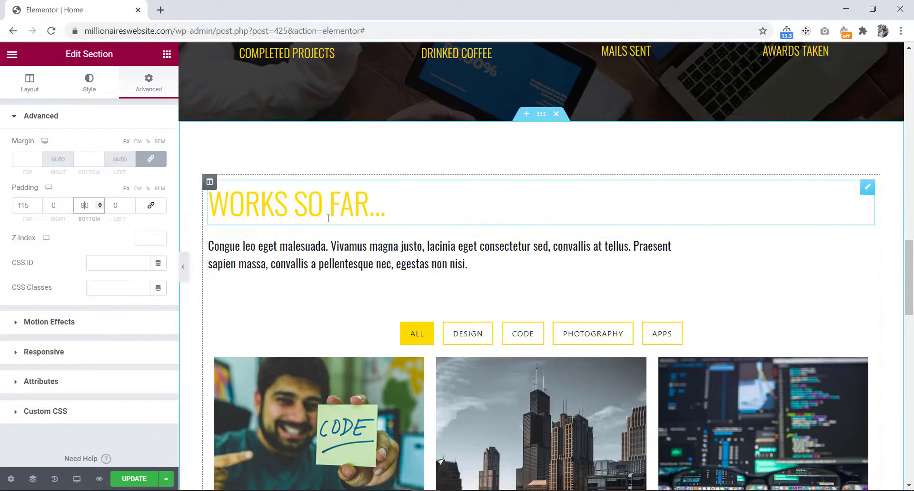
right_click(410, 204)
click(423, 255)
scroll(372, 260, down, 15)
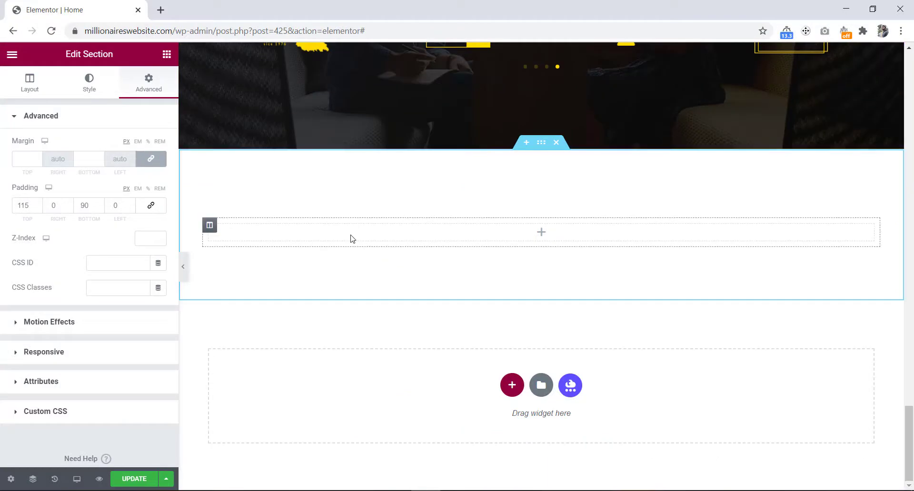
right_click(350, 239)
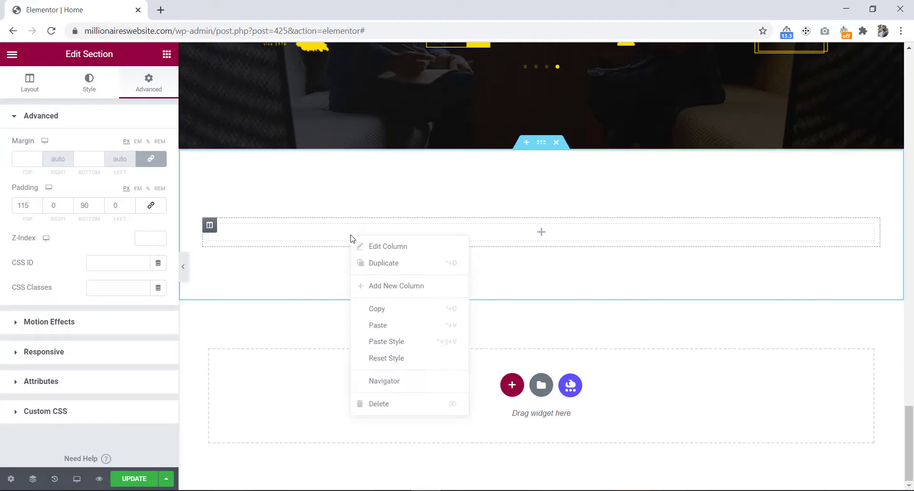
click(373, 325)
Step: Copy the paragraph under the original works heading and paste it below the duplicated heading in the new section
scroll(373, 334, up, 15)
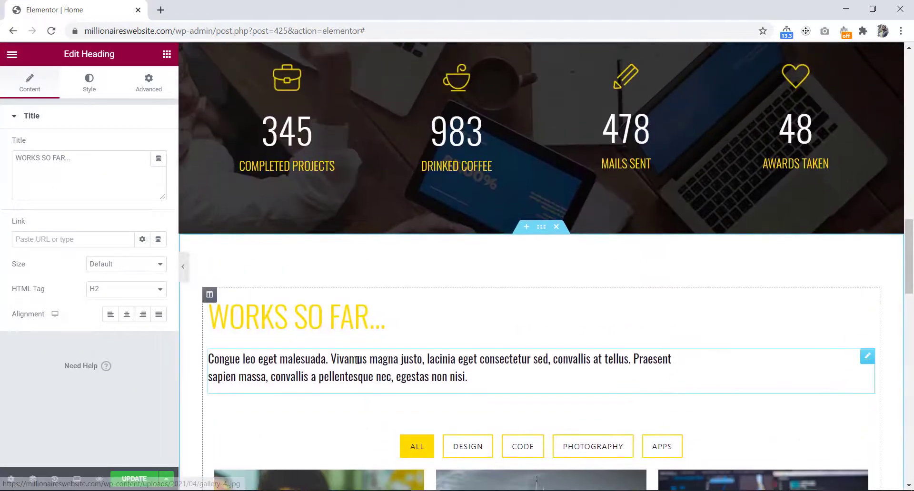
right_click(358, 364)
click(372, 361)
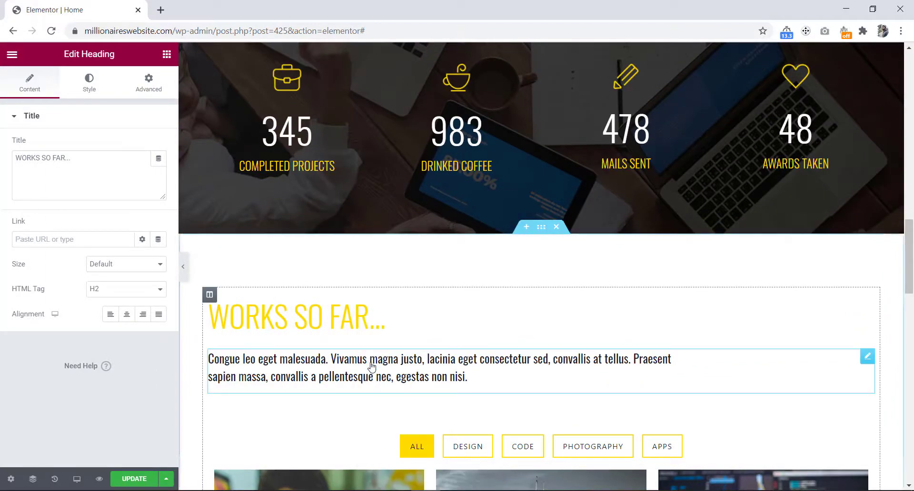
scroll(372, 366, down, 15)
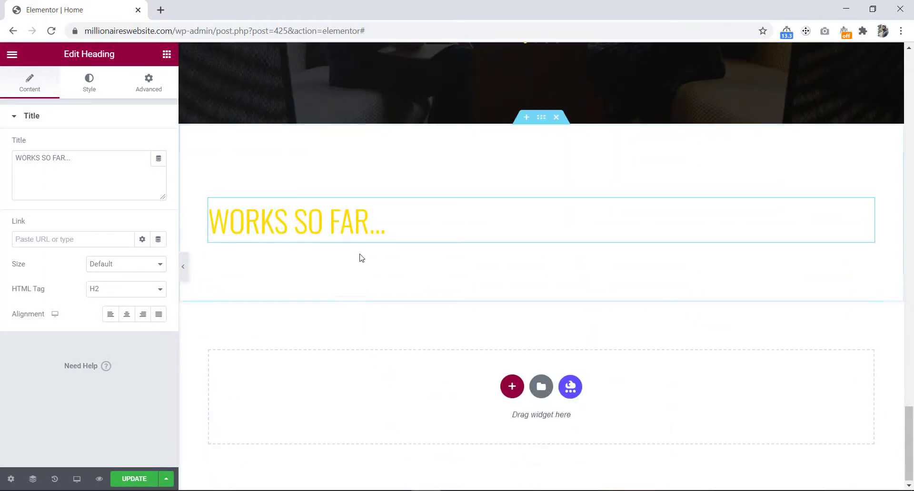
right_click(358, 233)
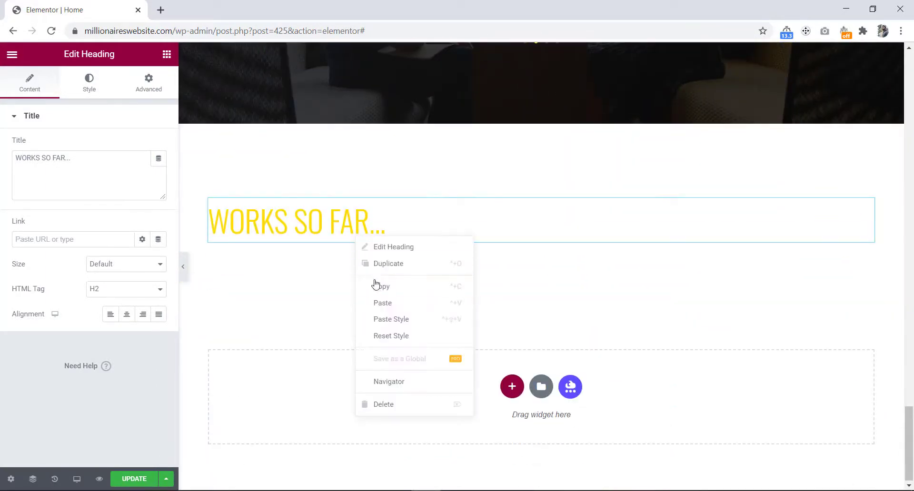
click(385, 305)
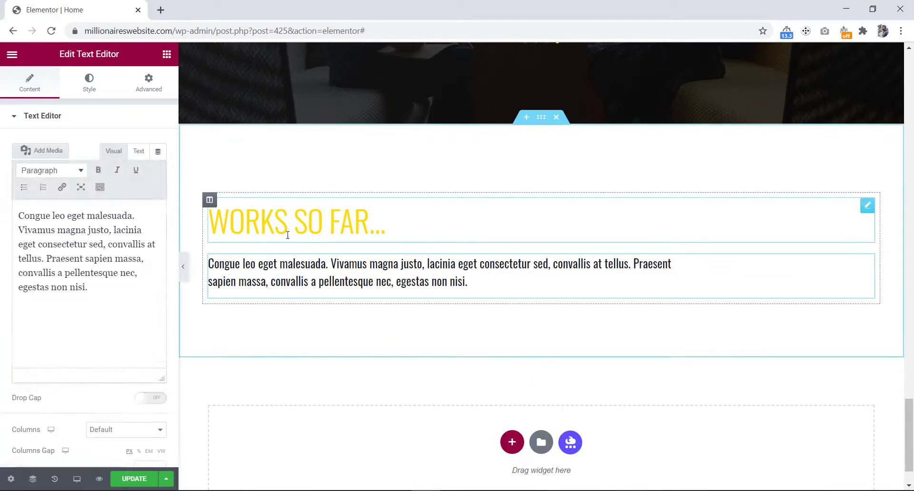
Step: Replace the duplicated heading's title with "CONTACT US..." copied from the Photoshop mockup, and update the page in Elementor
click(307, 487)
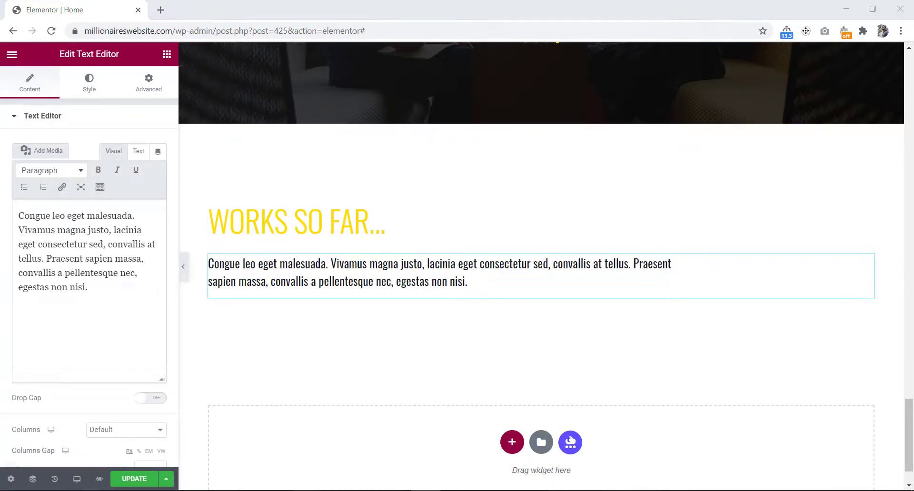
click(9, 237)
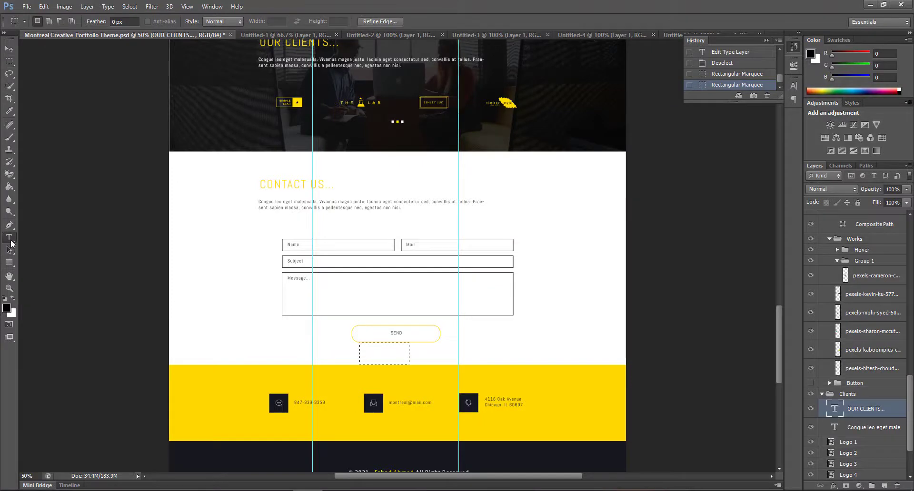
click(284, 183)
triple_click(285, 183)
key(ctrl+c)
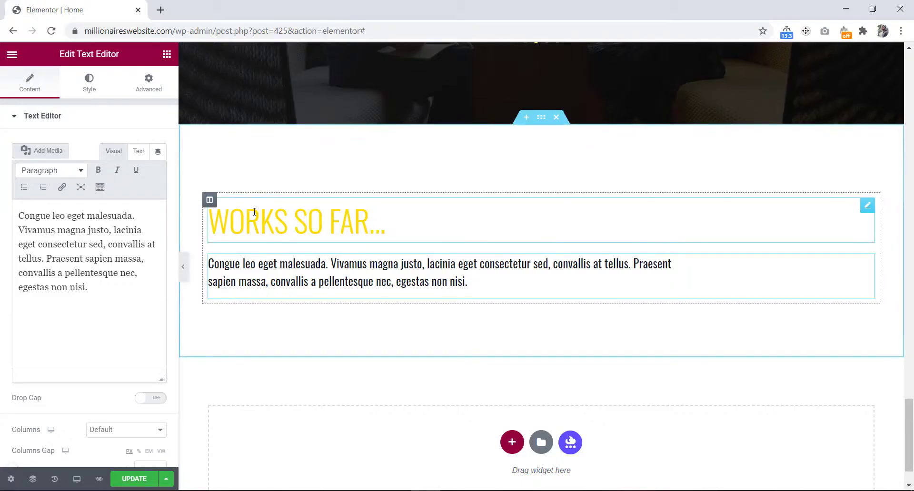
click(255, 212)
drag(75, 158, 11, 160)
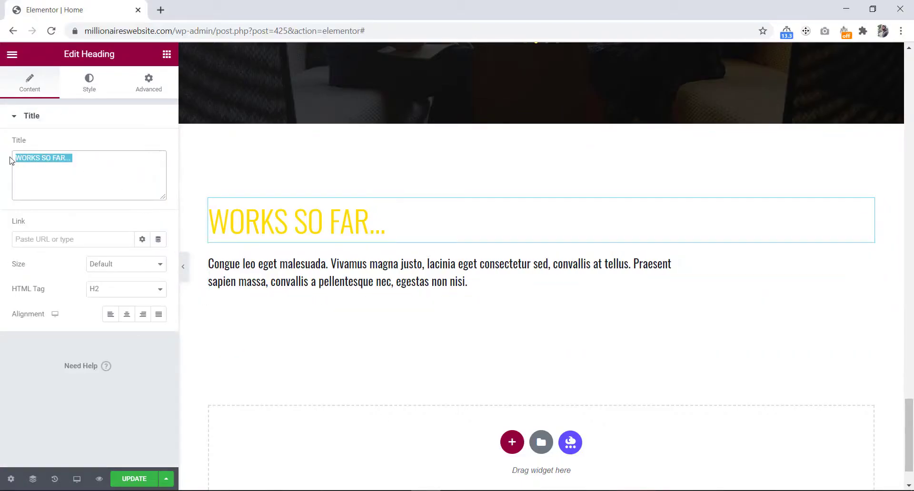
key(ctrl+v)
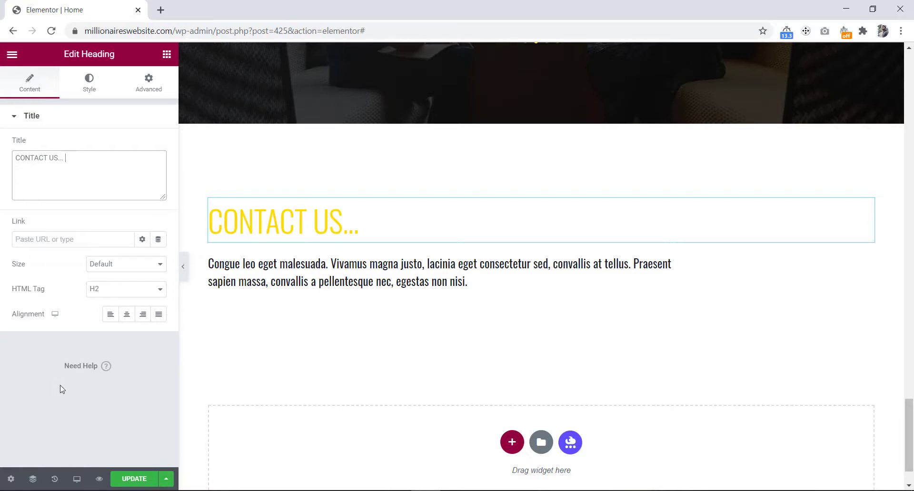
click(136, 479)
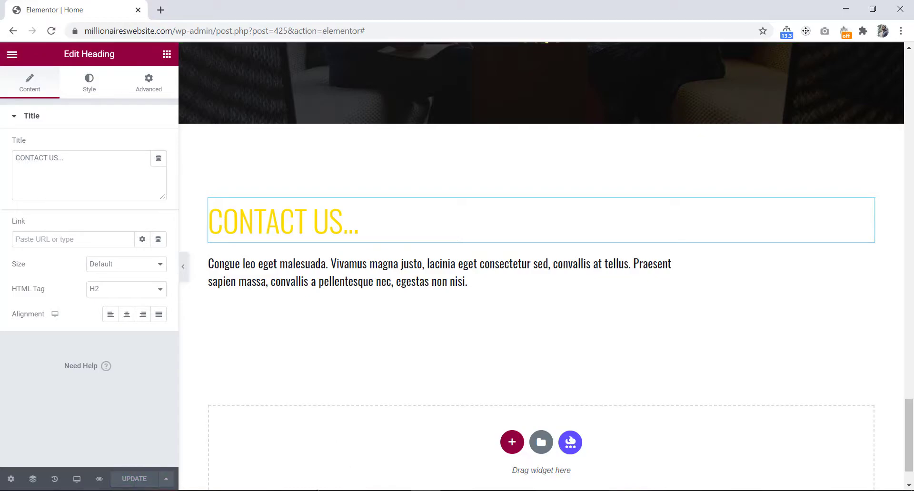
Step: Search the widgets for "for", add the Essential Addons WPForms widget below the contact paragraph, and update the page
key(alt+Tab)
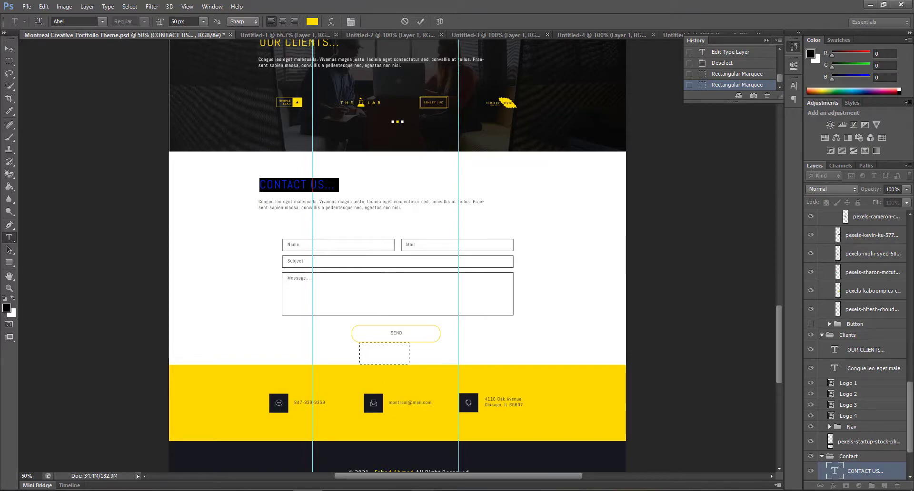
key(alt+Tab)
scroll(387, 289, down, 1)
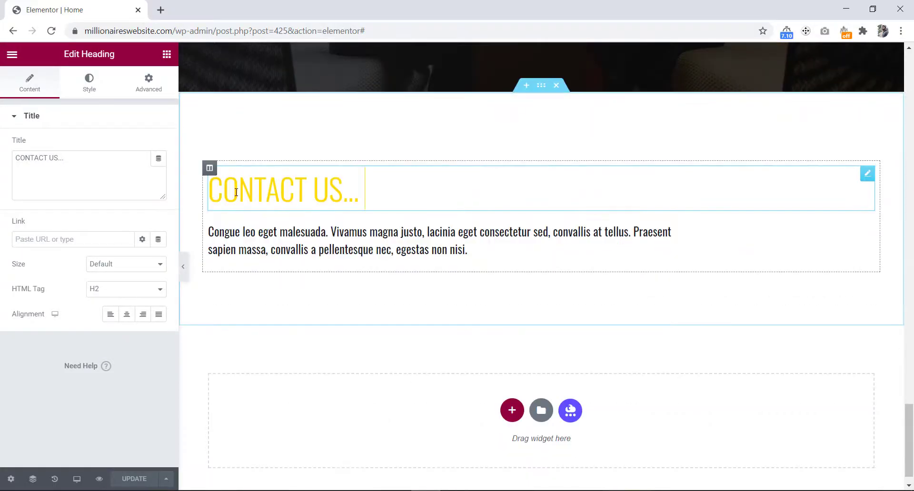
click(166, 54)
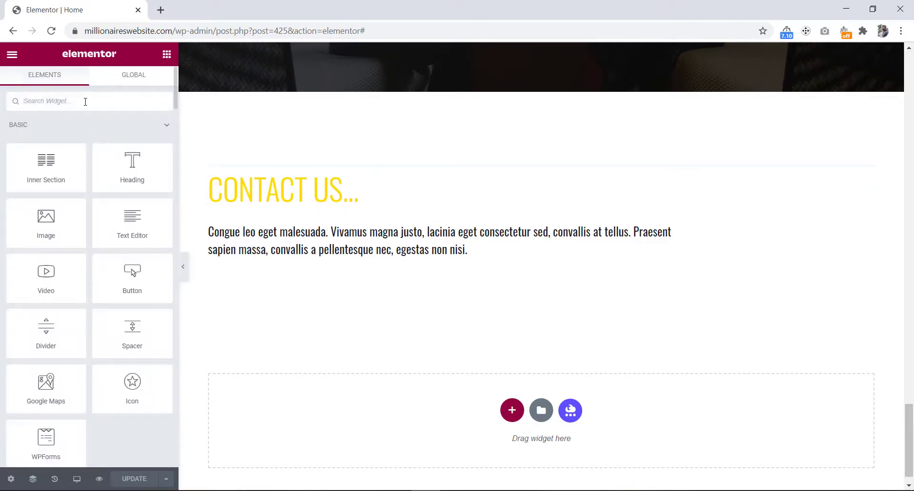
text(for)
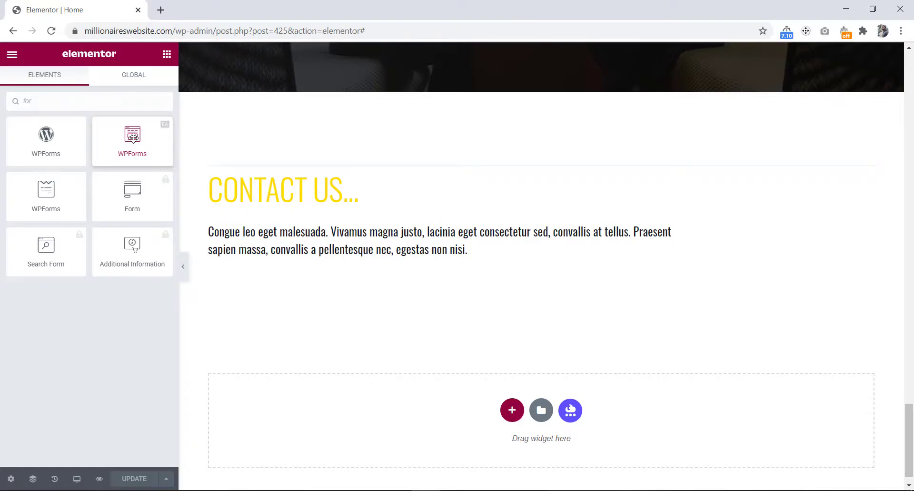
drag(133, 137, 274, 266)
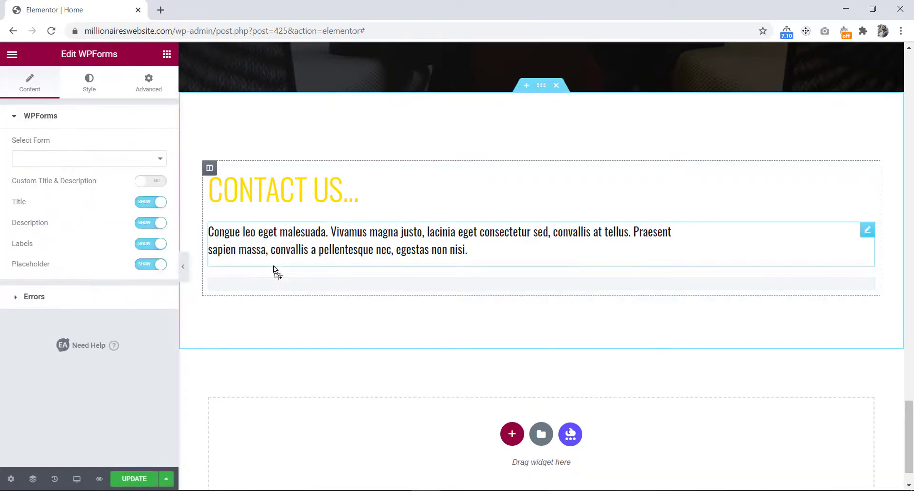
click(70, 163)
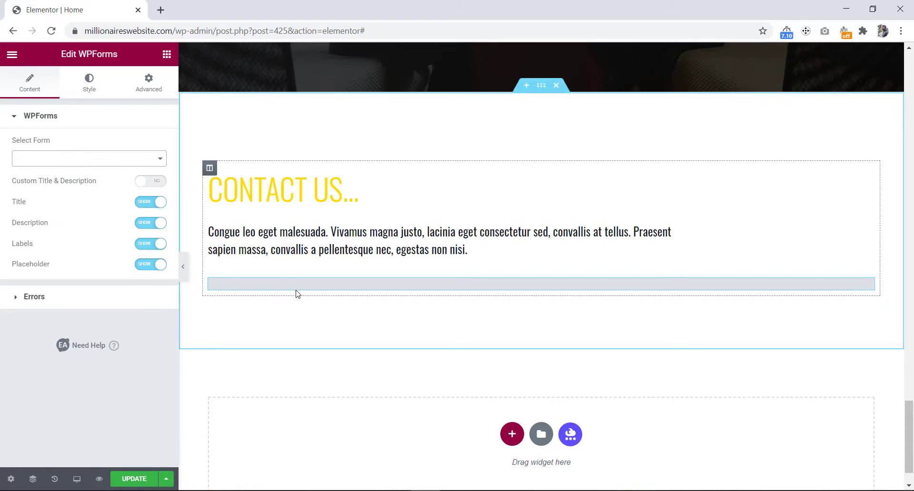
click(138, 480)
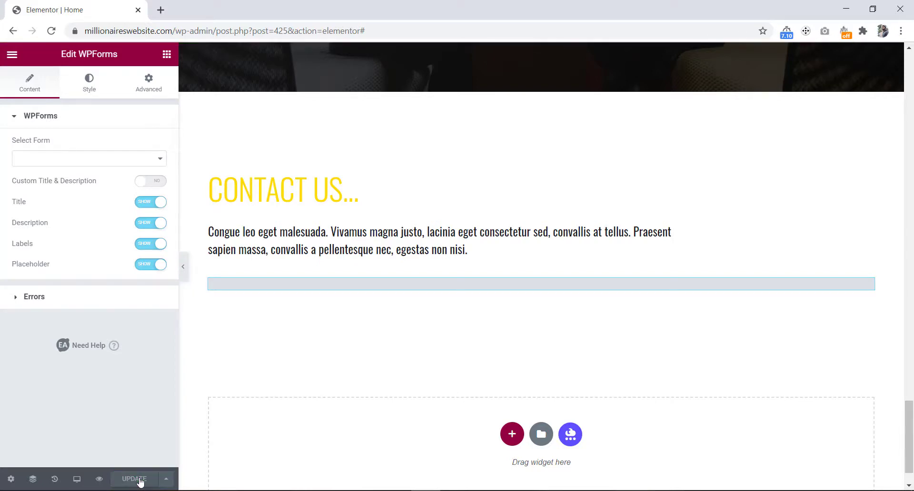
Step: Exit Elementor to the WordPress dashboard and start creating a new form in WPForms
click(13, 56)
click(88, 267)
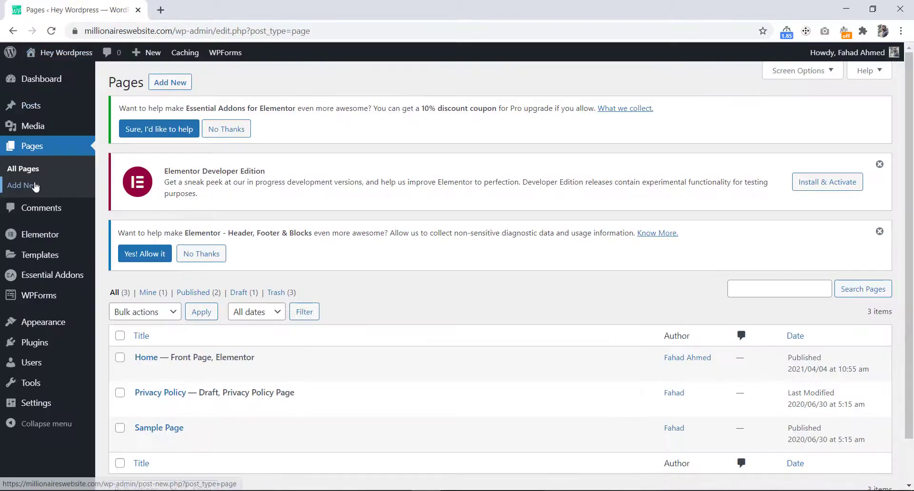
click(54, 296)
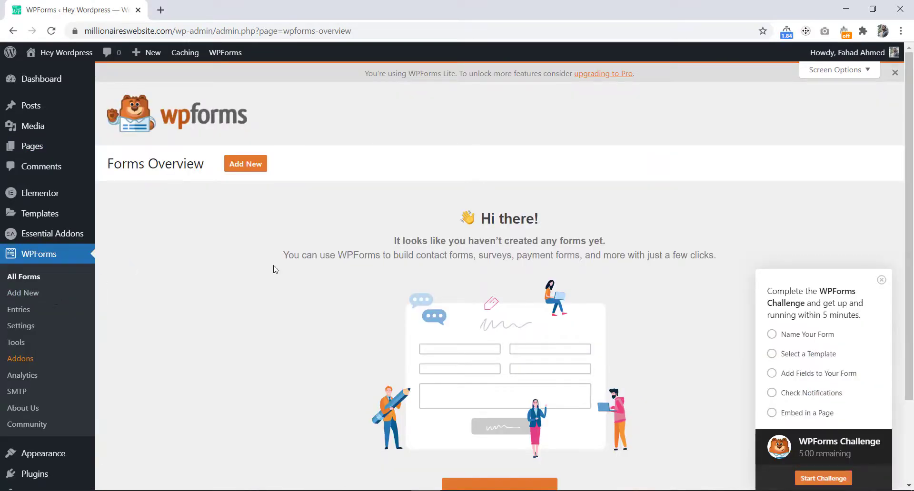
scroll(300, 281, down, 2)
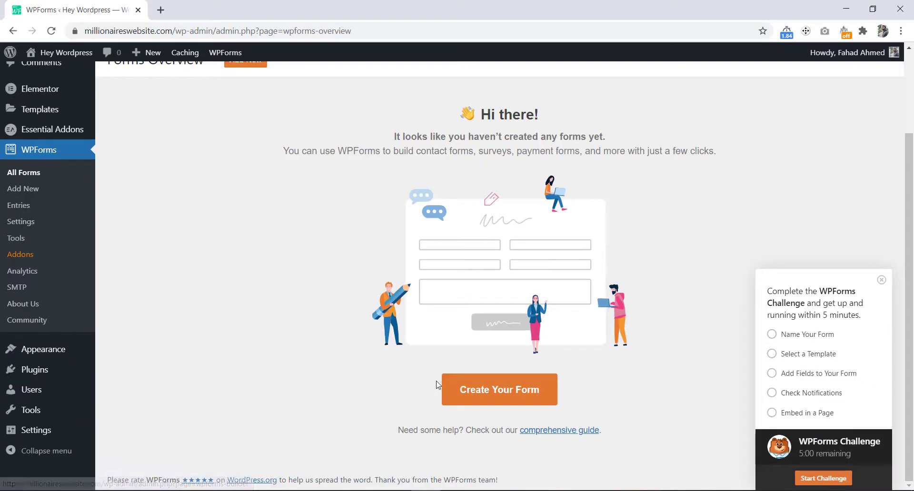
click(500, 396)
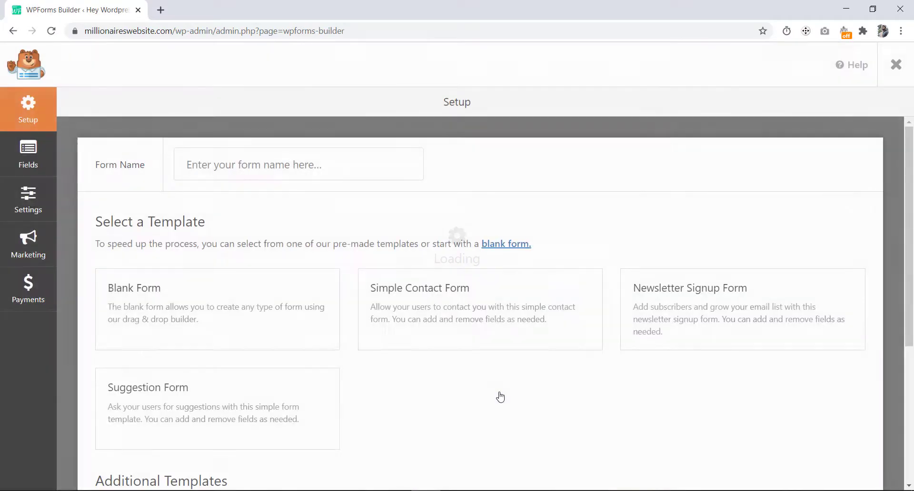
Step: Name the new form with the site owner's first name in possessive form followed by "Forms"
click(230, 160)
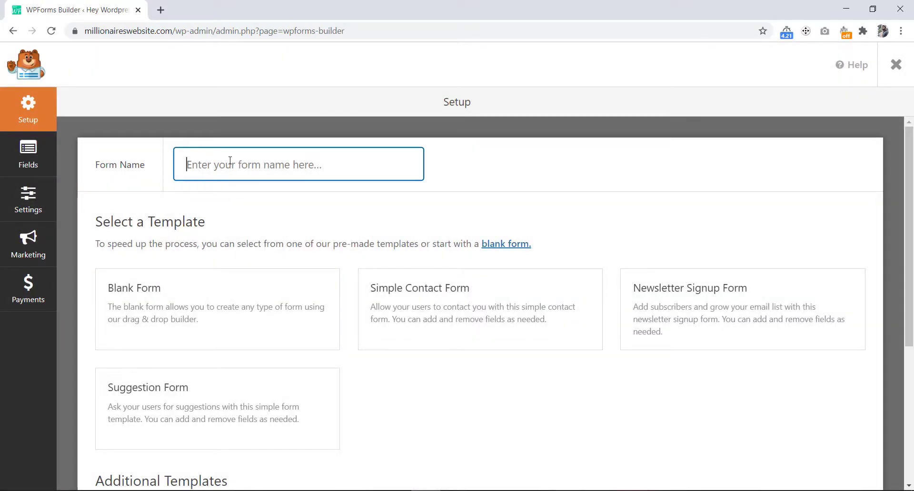
text(Fahad's)
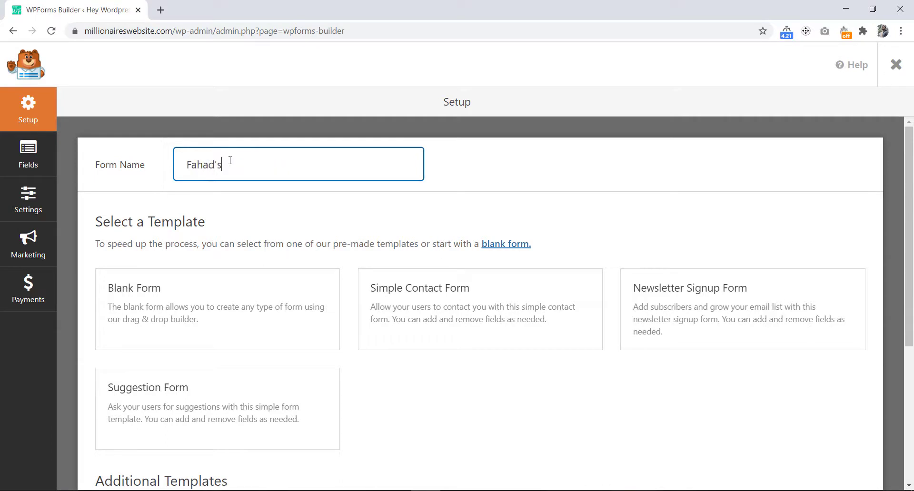
text( Forms)
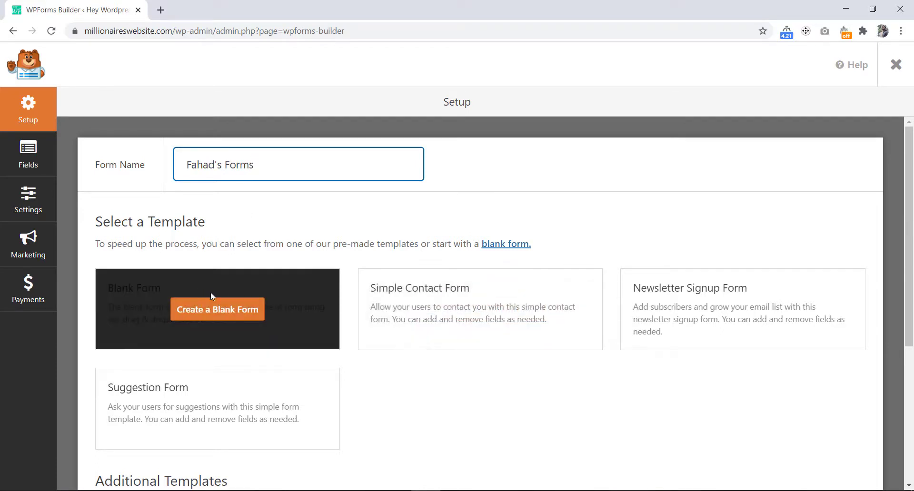
Step: Create the form from the blank template and add the Name and Email fields
click(219, 310)
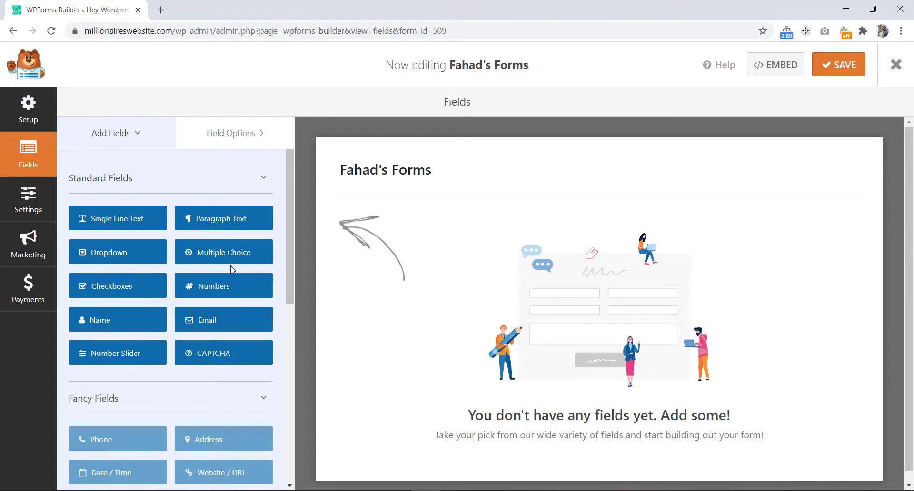
click(123, 325)
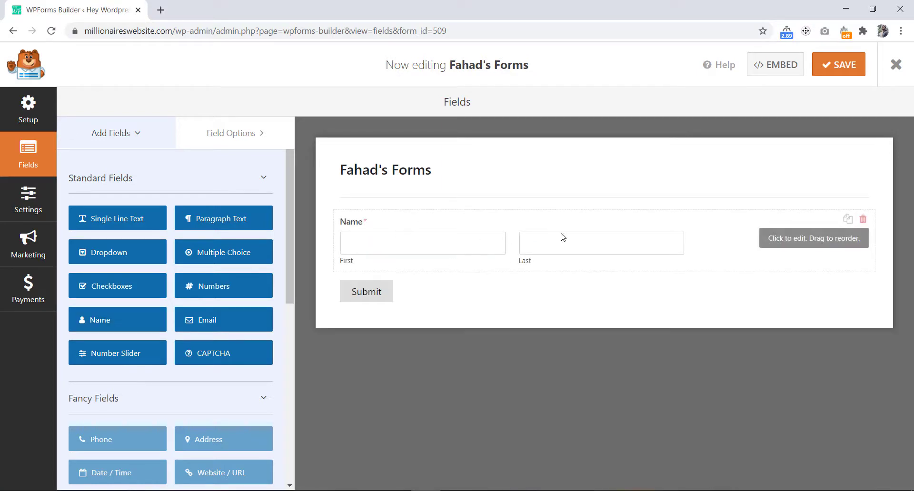
click(219, 324)
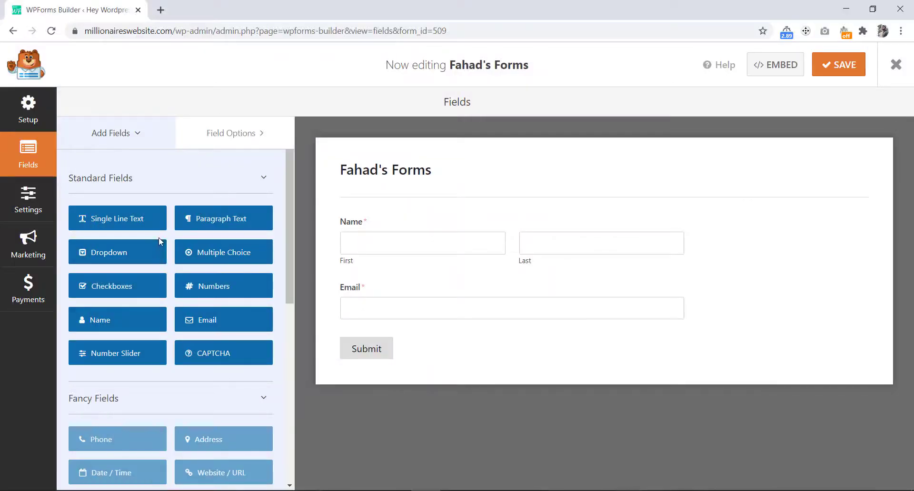
Step: Add a Single Line Text field below Email and set its label to "Subject"
click(128, 225)
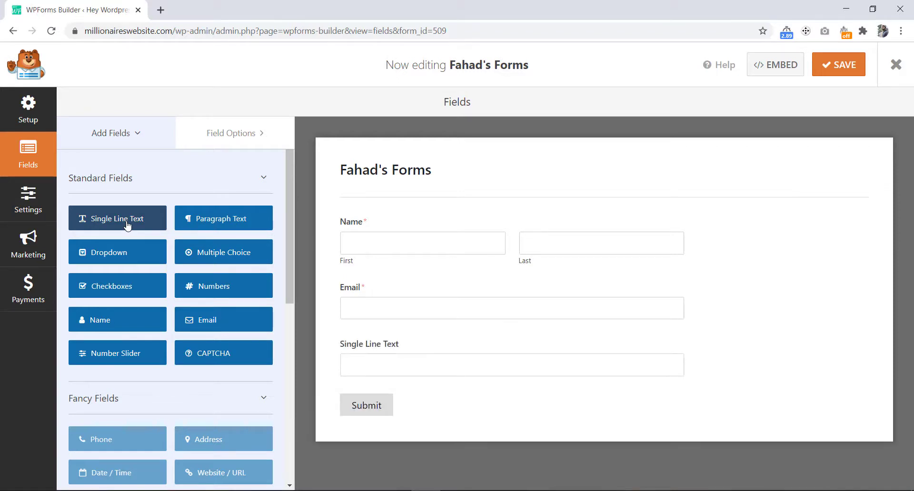
click(468, 349)
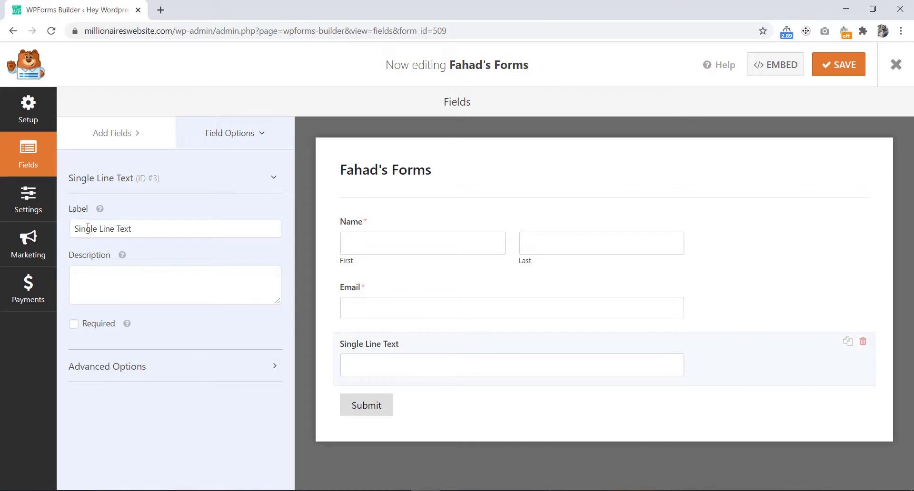
click(132, 228)
drag(131, 229, 61, 231)
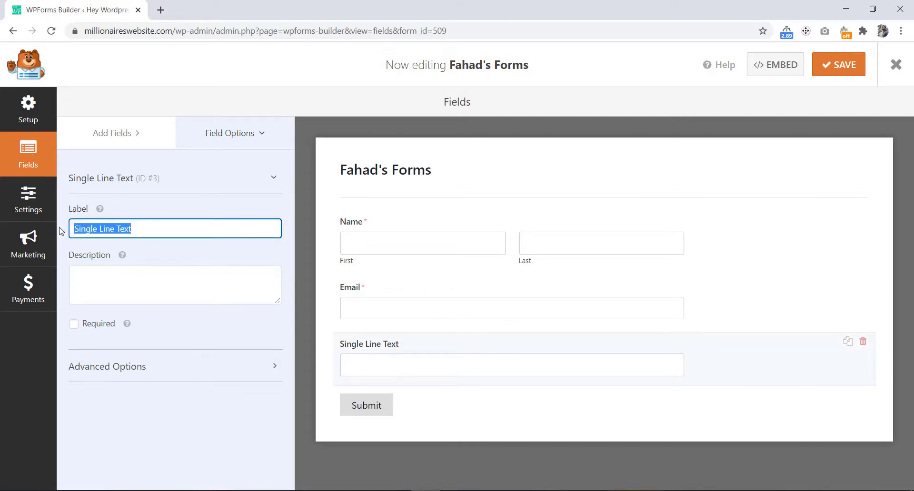
text(Subject)
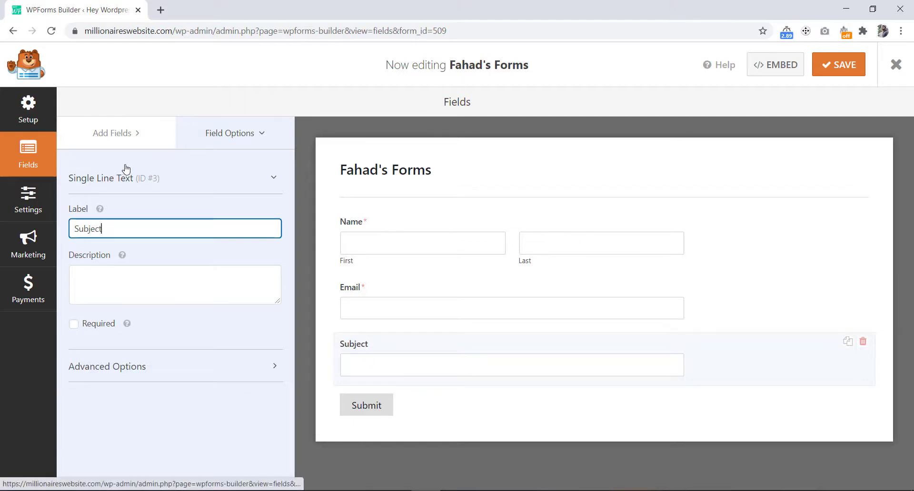
Step: Add a Paragraph Text field labelled "Message" below Subject, then save the form and exit the form builder
click(116, 134)
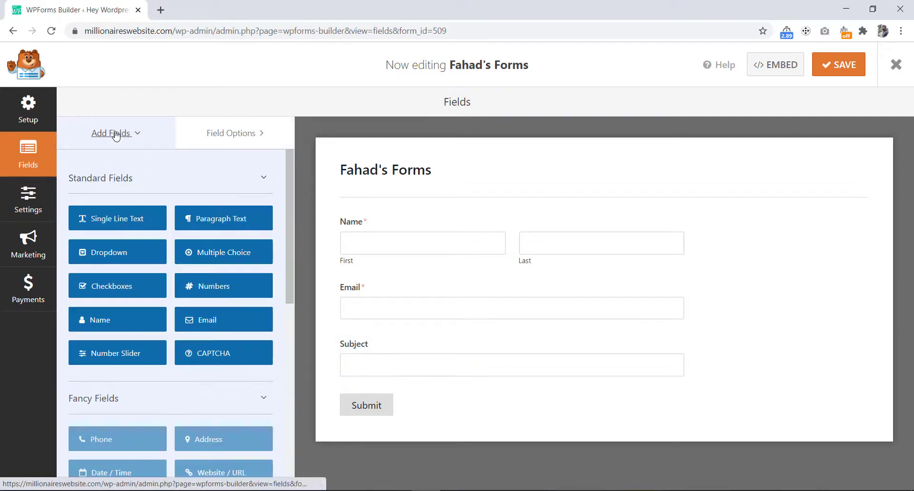
click(223, 222)
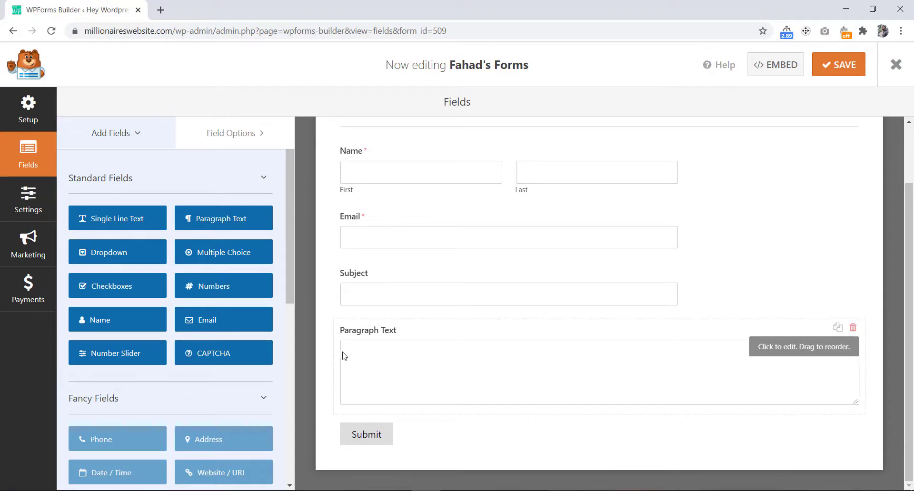
click(447, 340)
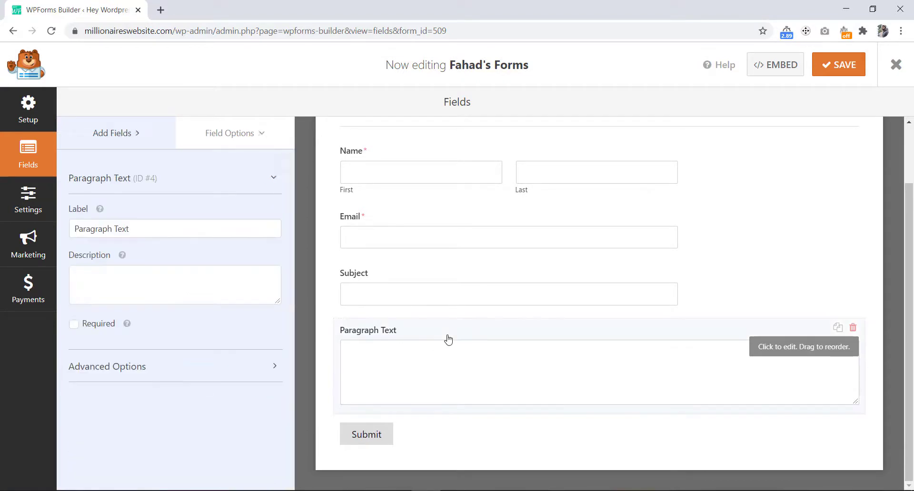
click(133, 229)
drag(130, 229, 59, 231)
text(M)
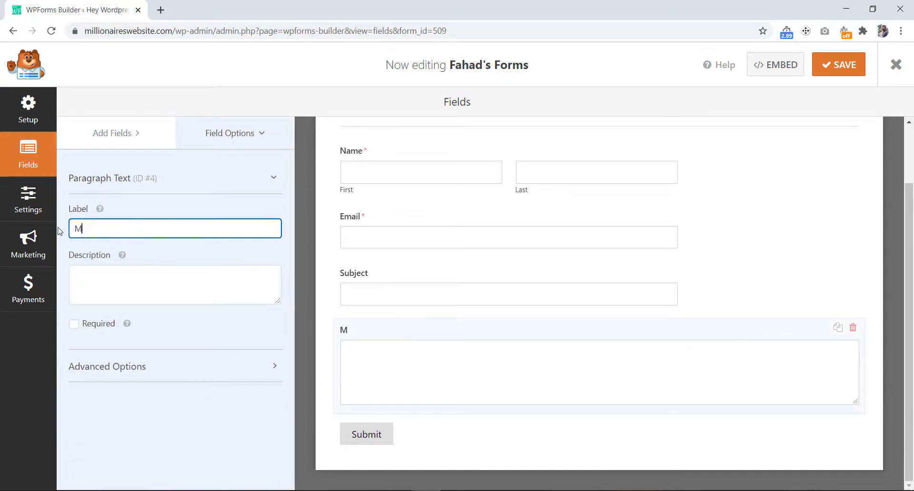
text(essage)
scroll(784, 190, up, 1)
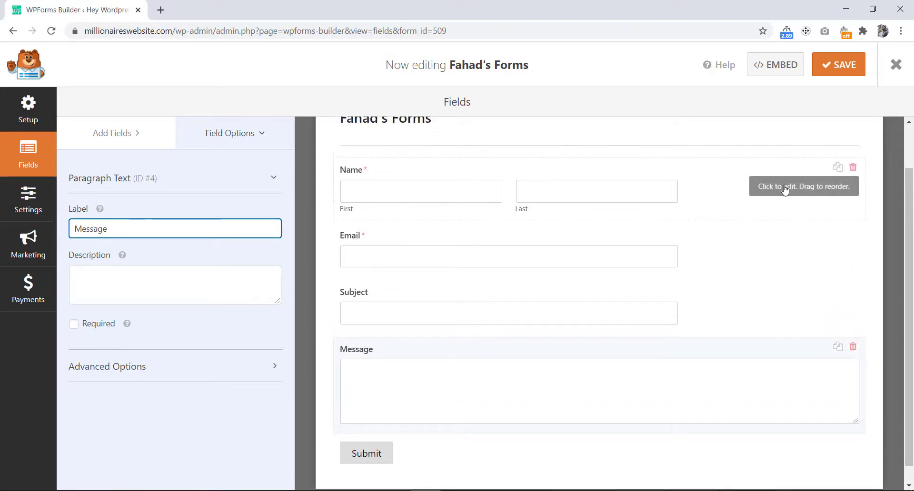
click(840, 66)
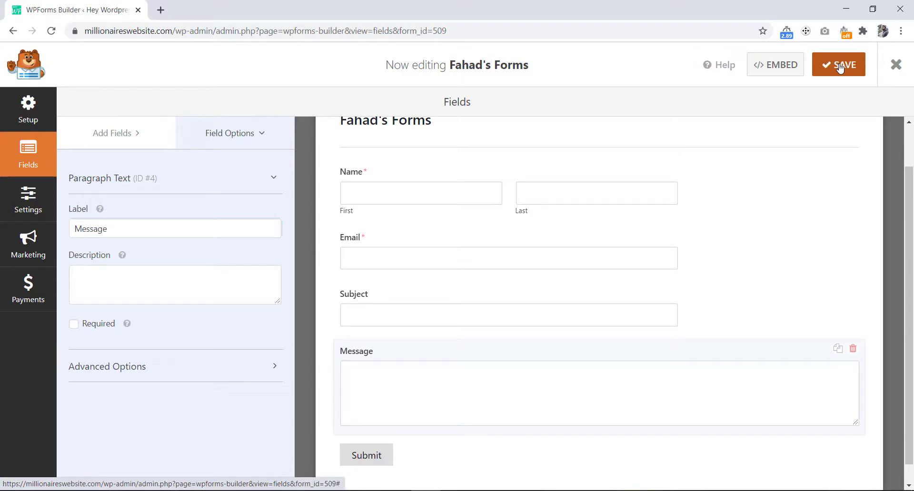
click(897, 66)
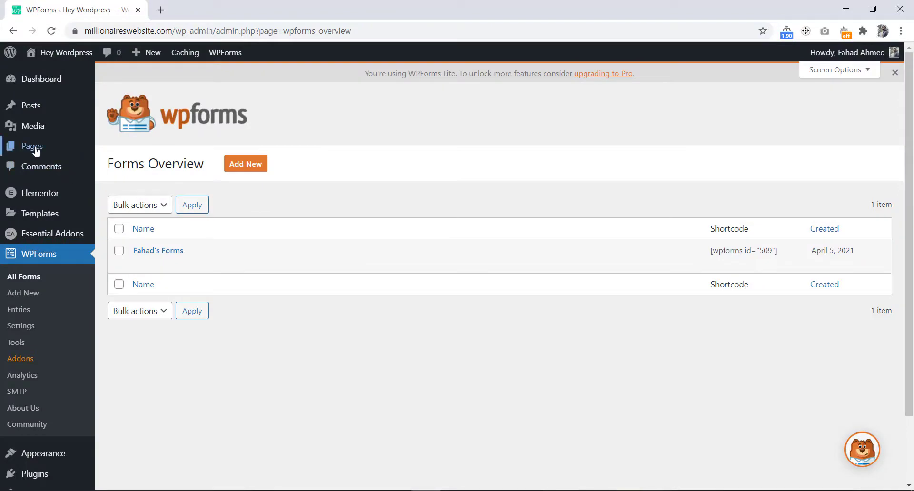
Step: Open the Home page from the WordPress pages list for editing with Elementor
mouse_move(36, 151)
click(130, 154)
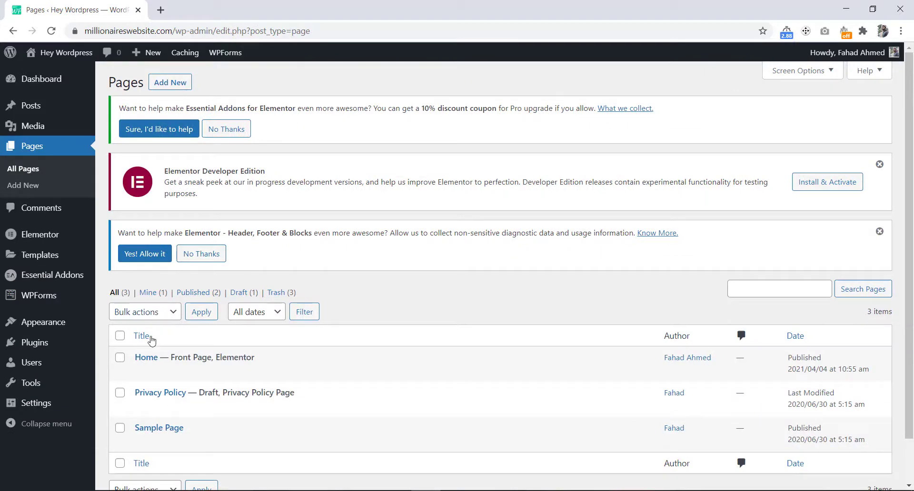
mouse_move(160, 366)
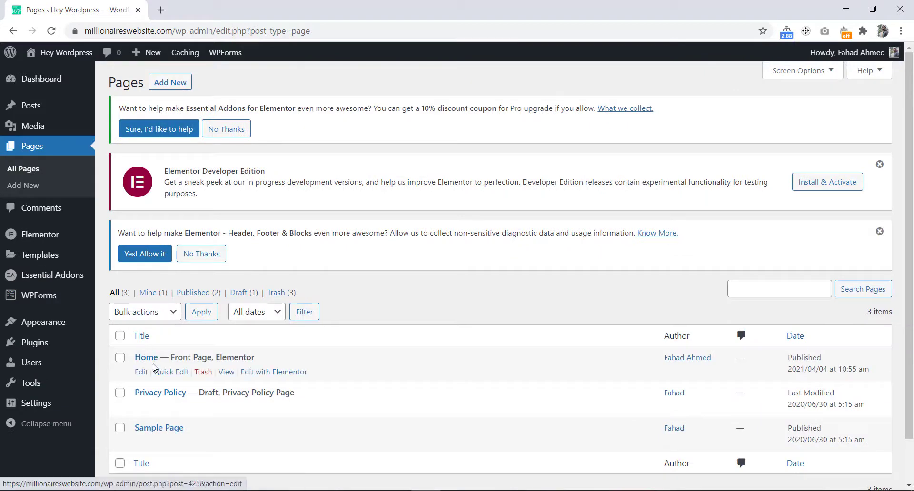
click(271, 372)
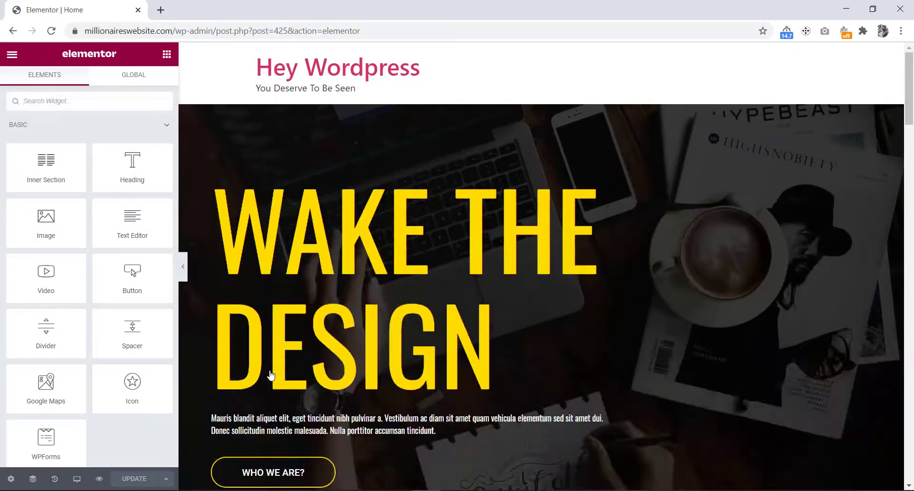
Step: Set the WPForms widget under the Contact Us paragraph to display the newly created form
scroll(382, 351, down, 6)
scroll(382, 352, down, 20)
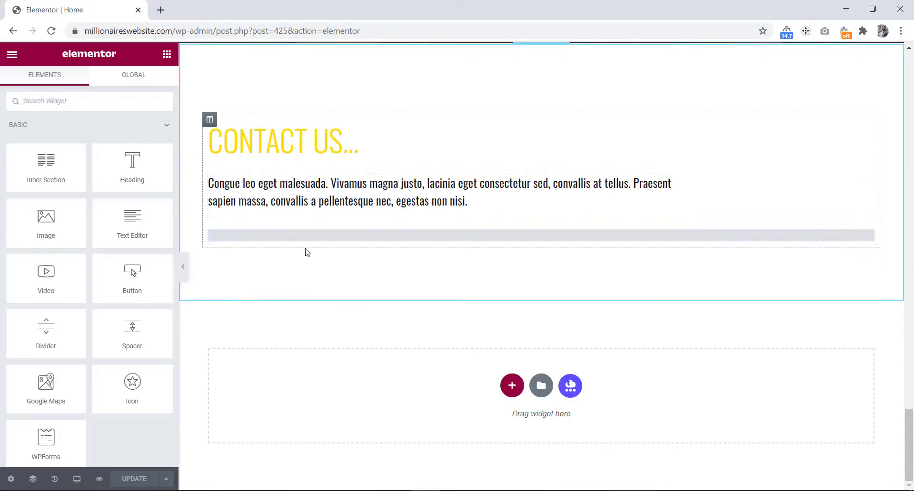
click(287, 236)
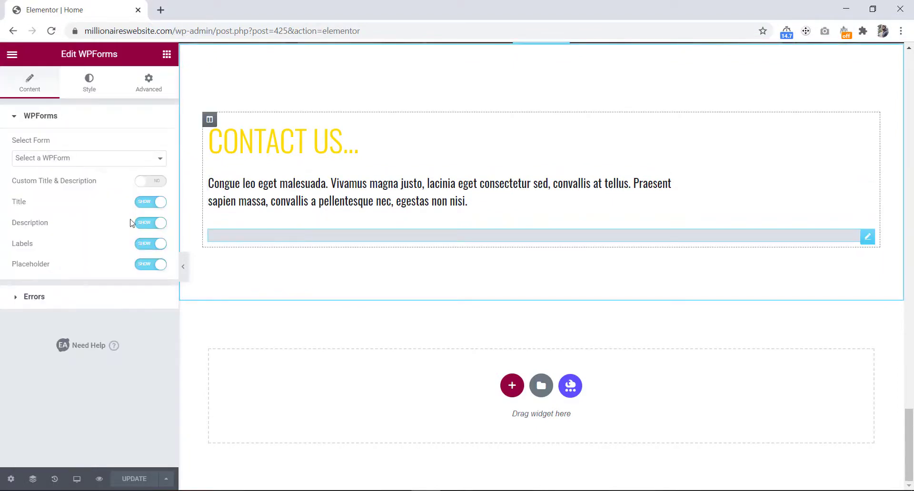
click(66, 157)
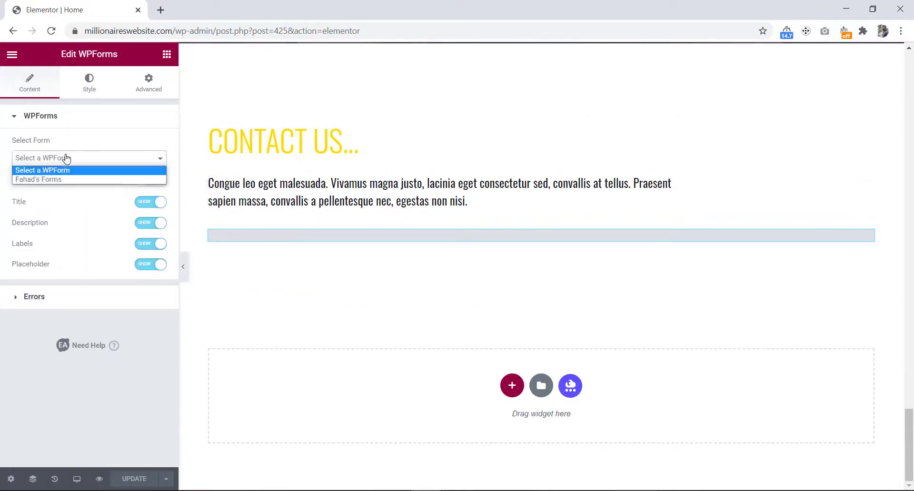
click(49, 179)
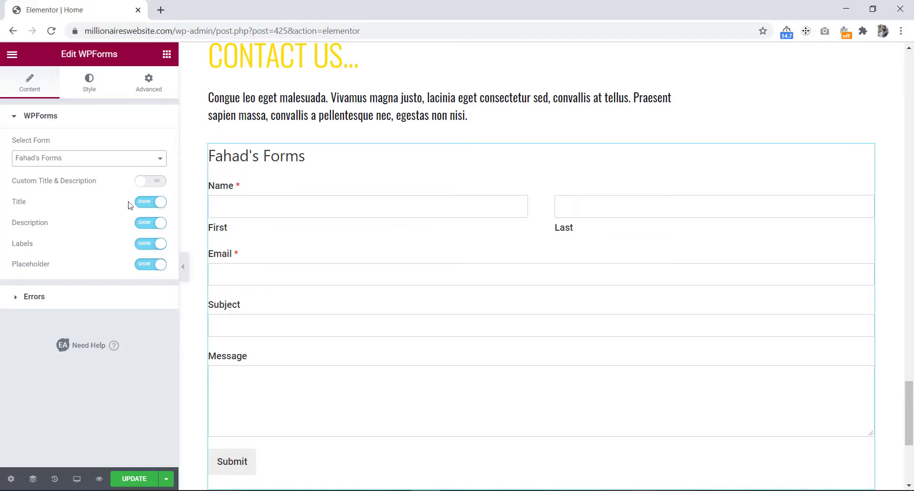
Step: Hide the form's title and labels to match the Photoshop mockup, and update the page
click(149, 203)
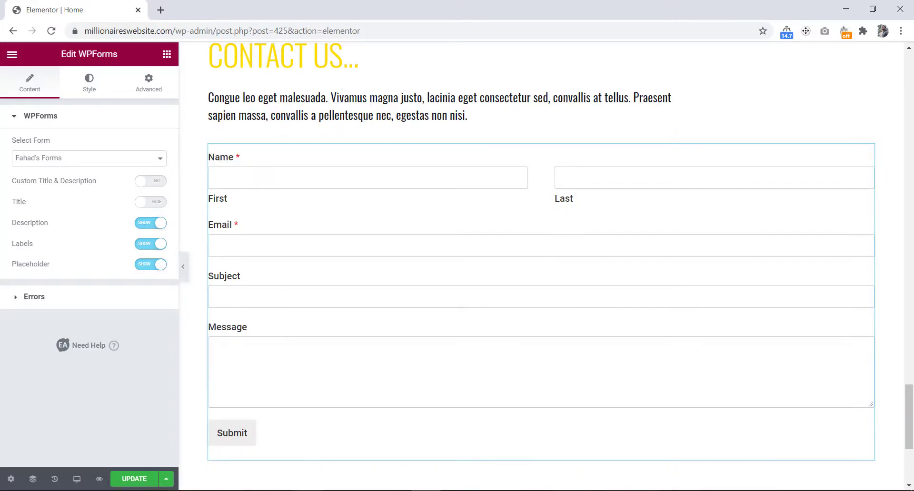
key(alt+Tab)
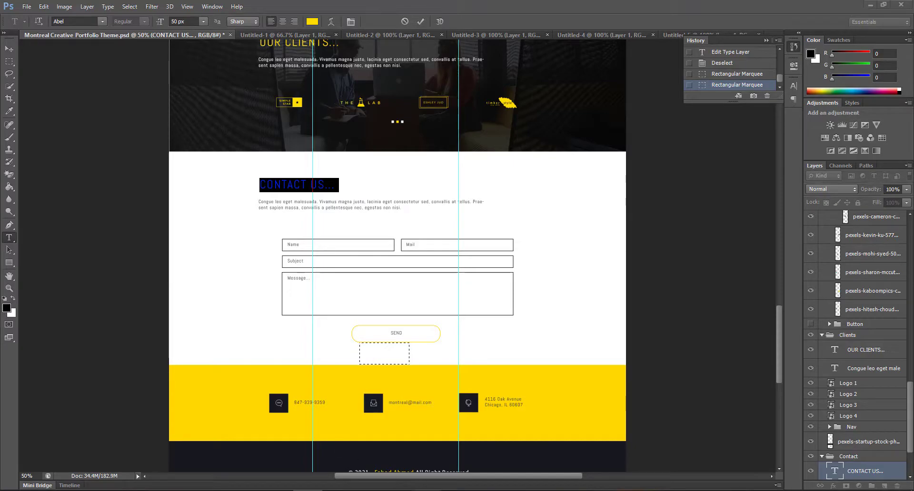
key(alt+Tab)
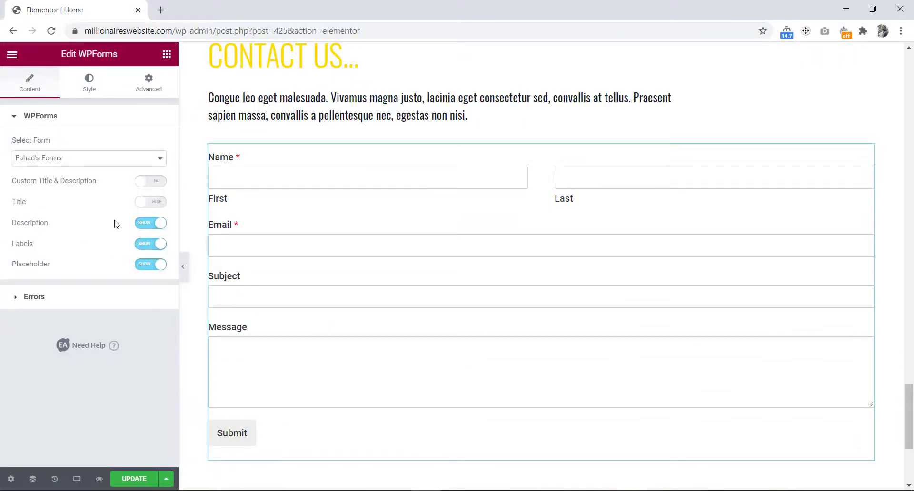
click(149, 250)
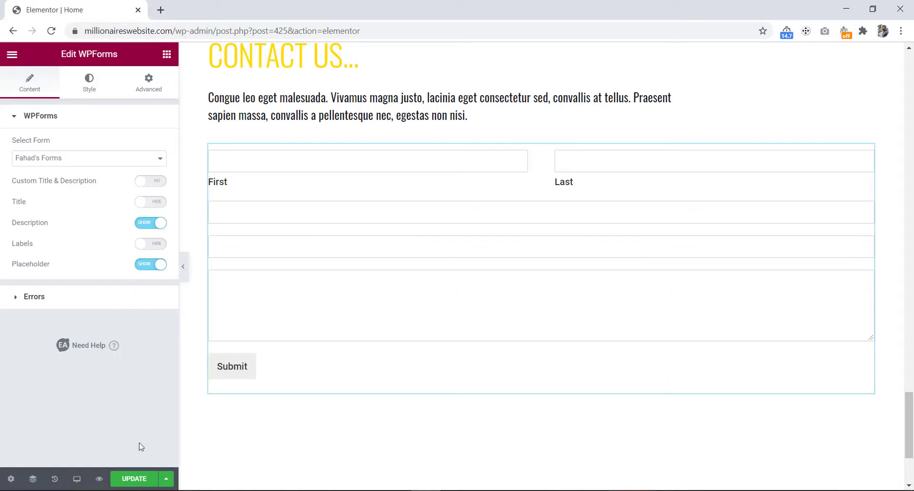
click(133, 481)
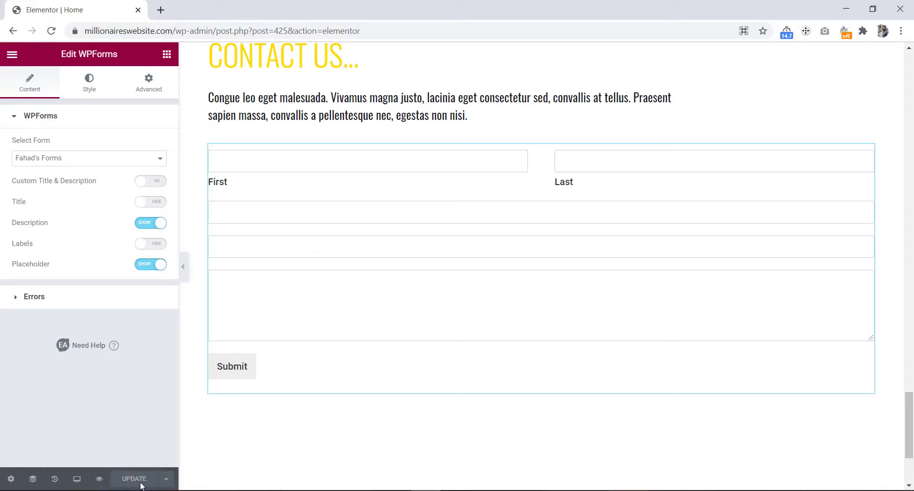
Step: Open the WordPress dashboard at millionaireswebsite.com/wp-admin/ in a new browser tab, using the address copied from the Elementor page
click(210, 34)
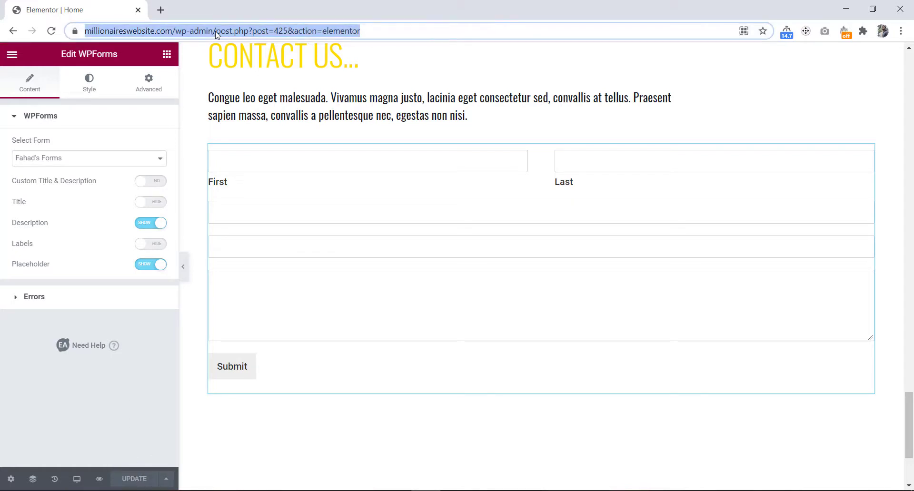
click(215, 31)
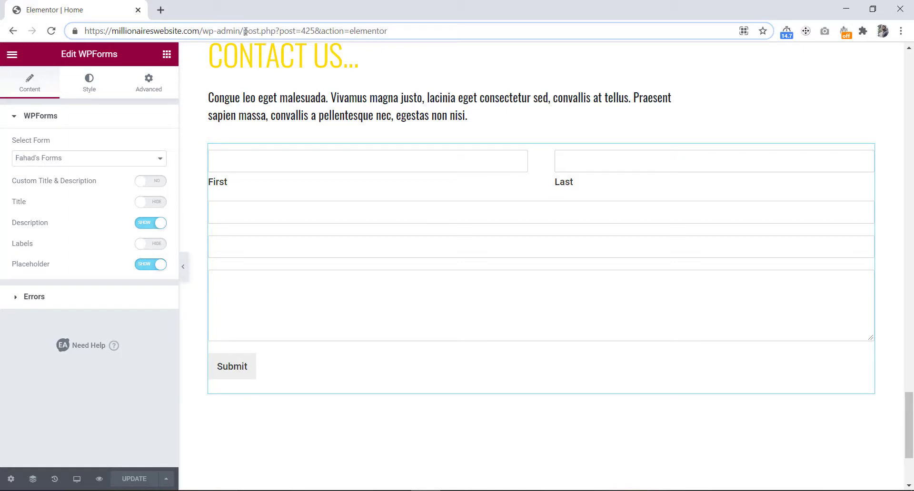
drag(244, 31, 71, 41)
key(ctrl+c)
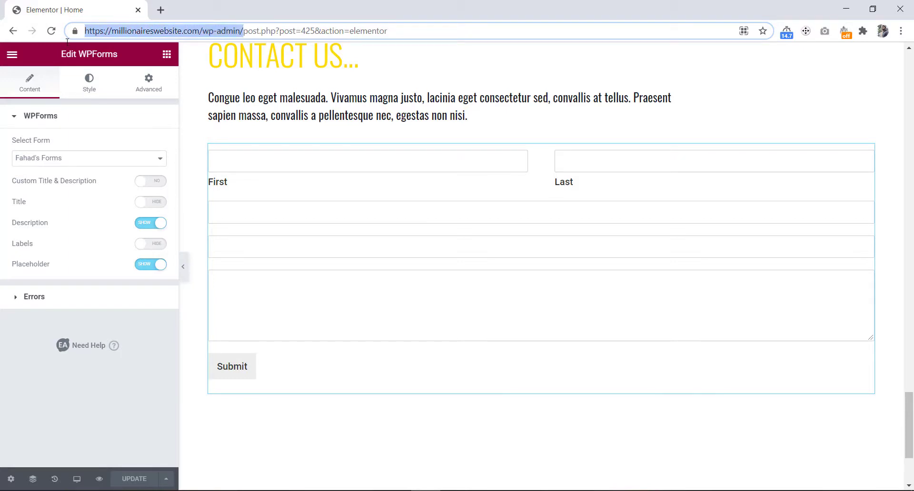
click(161, 10)
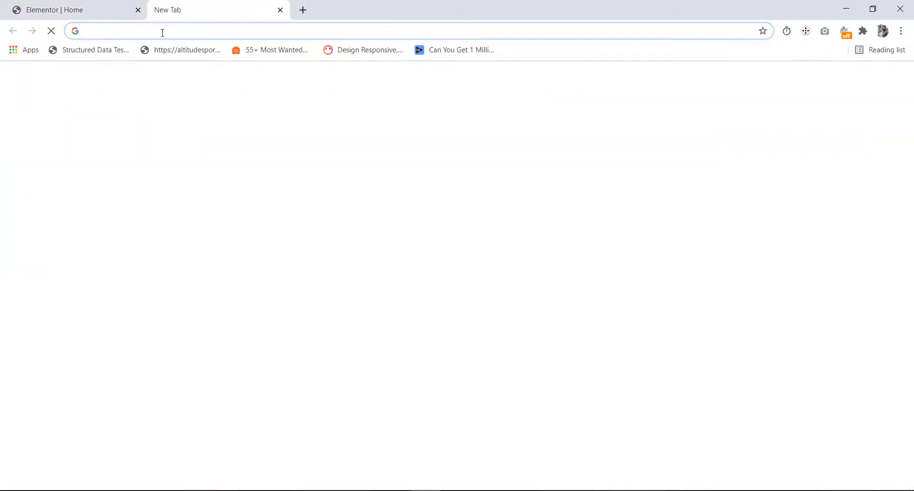
key(ctrl+v)
key(Return)
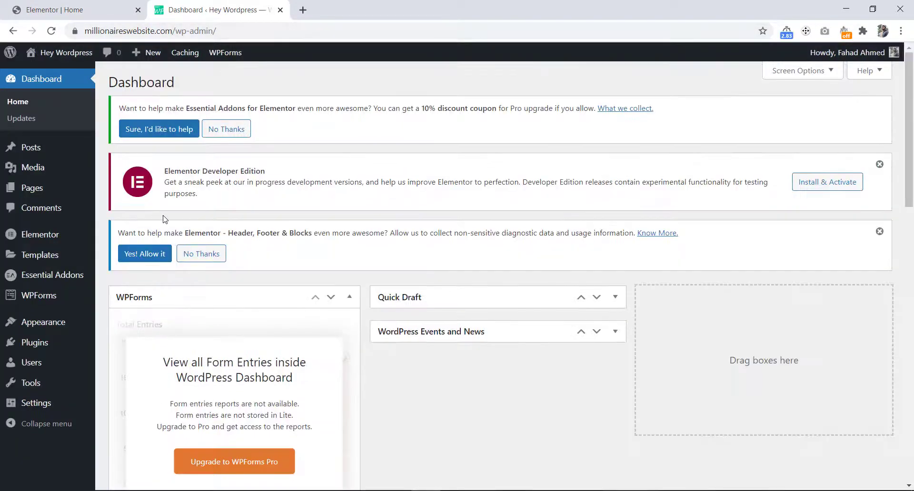
Step: Open the saved contact form in the WPForms builder and bring up the Name field's options
click(41, 301)
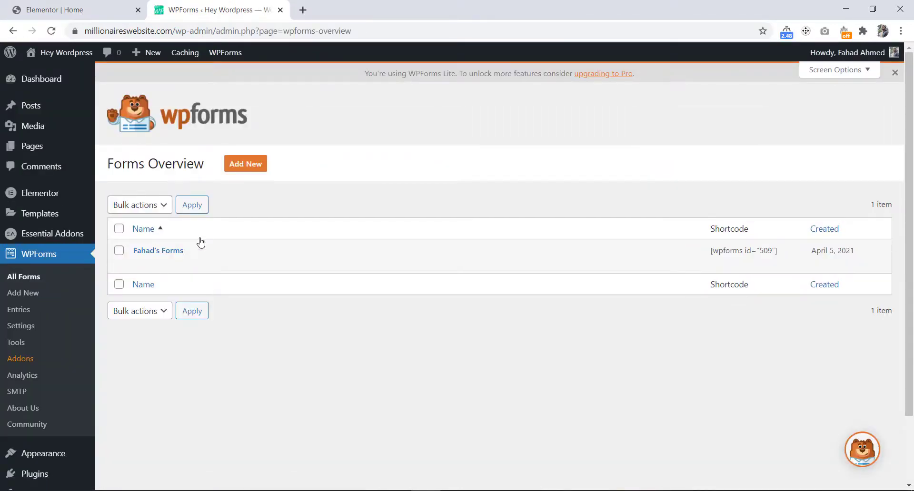
mouse_move(174, 248)
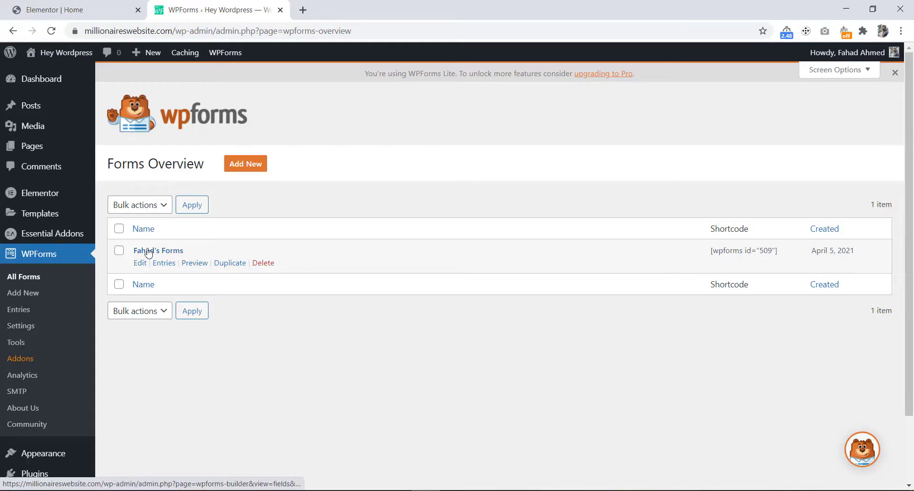
click(148, 252)
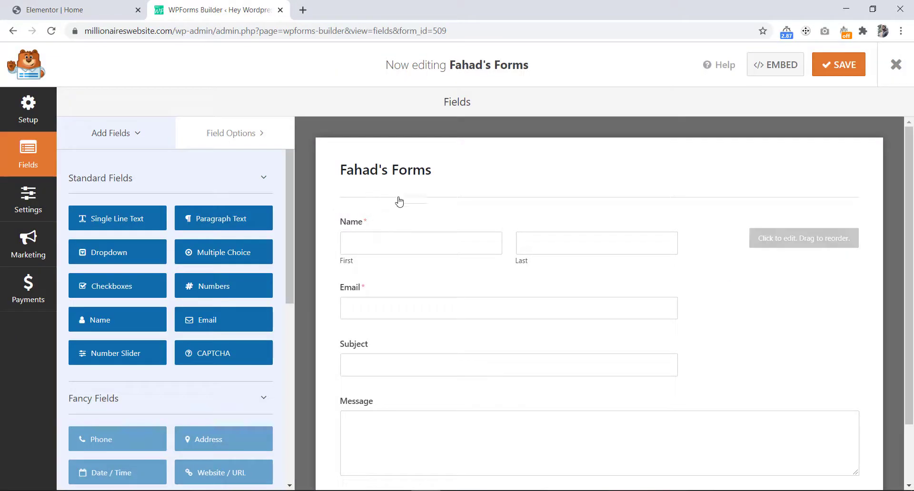
click(418, 221)
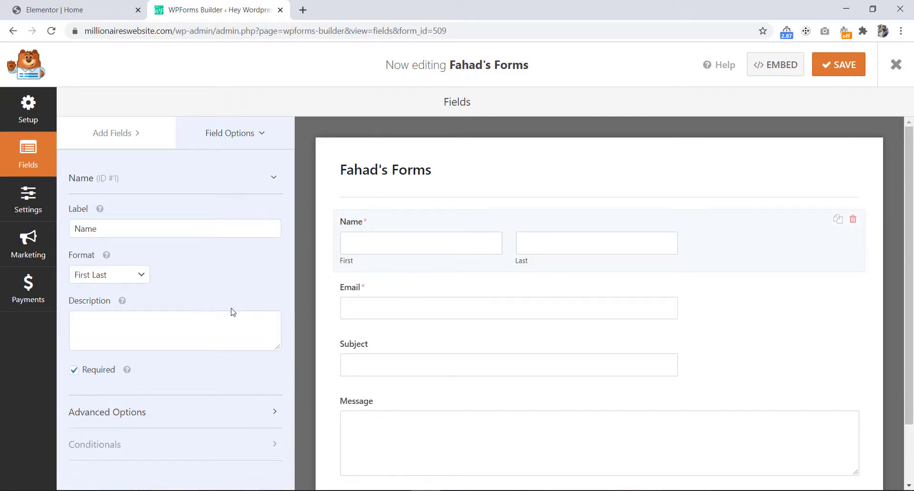
Step: Hide the Name field's label and sub-labels in its advanced options
click(138, 412)
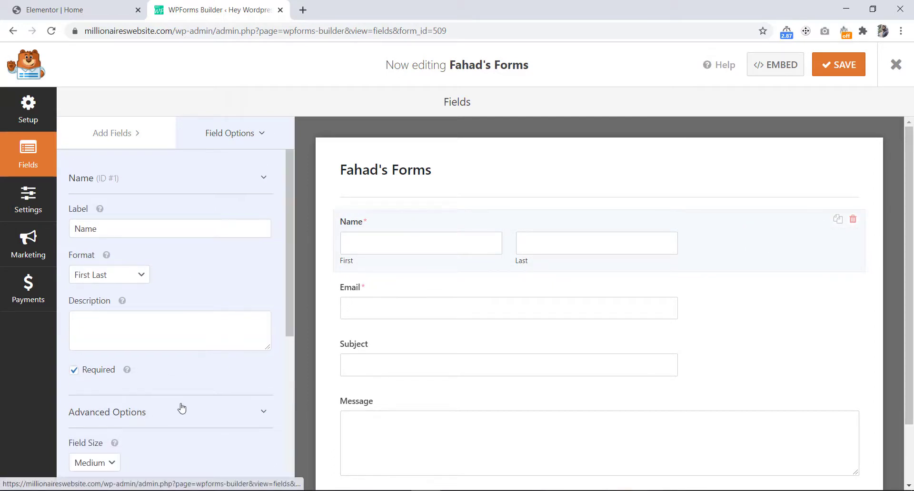
scroll(181, 408, down, 3)
scroll(182, 407, down, 2)
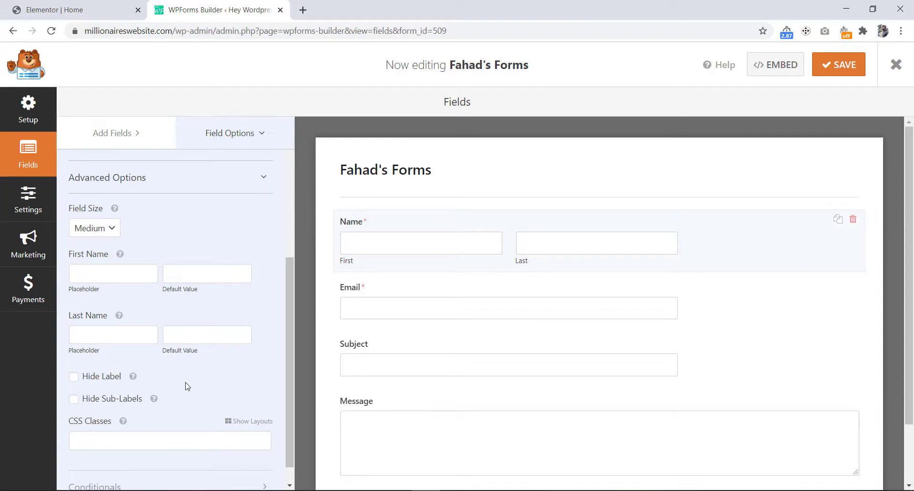
click(74, 377)
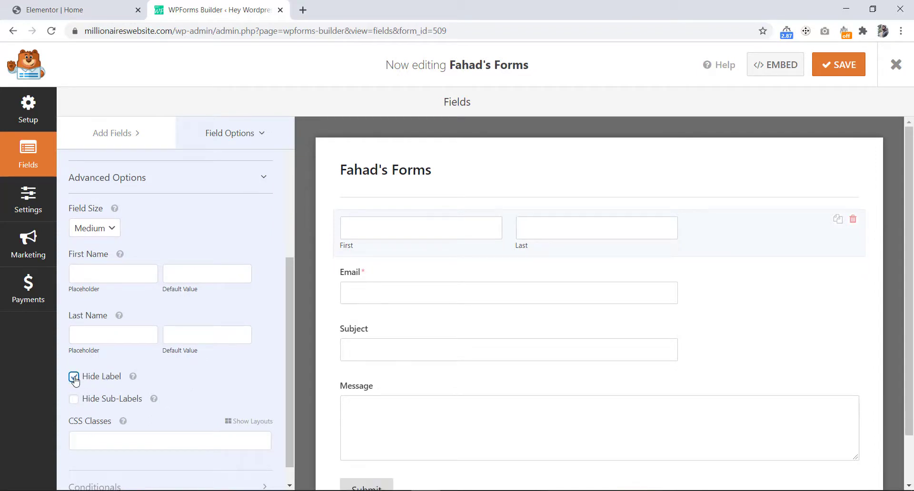
click(74, 400)
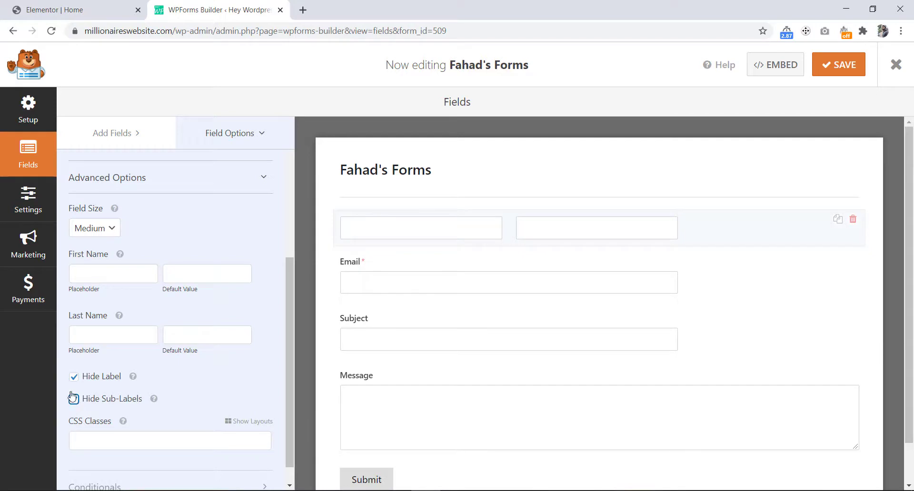
Step: Set the Name field's placeholders to "First Name" and "Last Name"
click(95, 274)
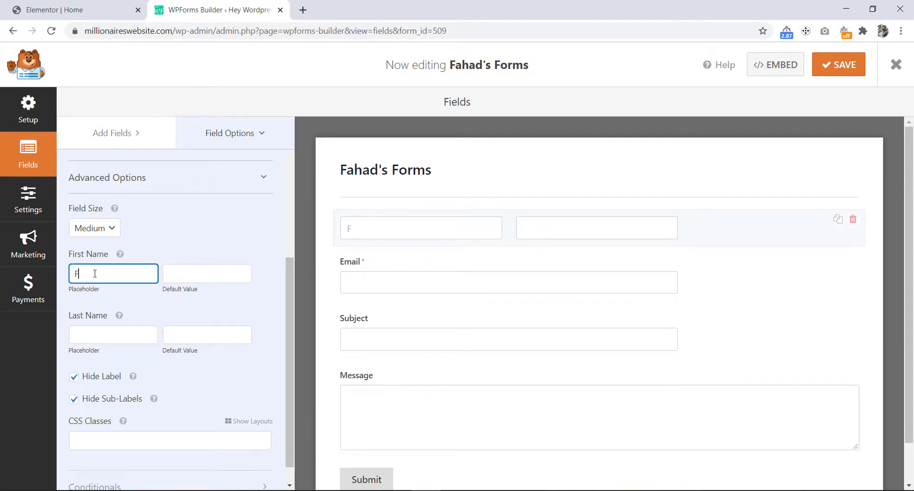
text(First Name)
click(97, 334)
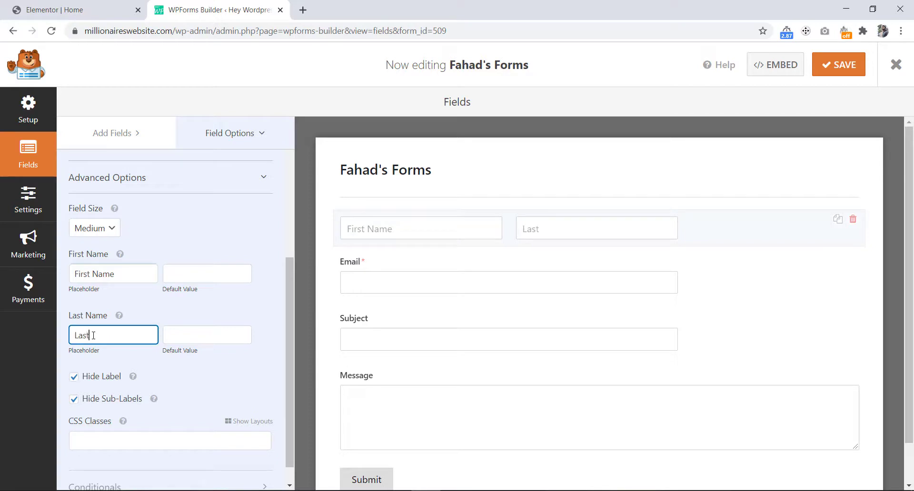
text(Last Name)
scroll(93, 335, up, 5)
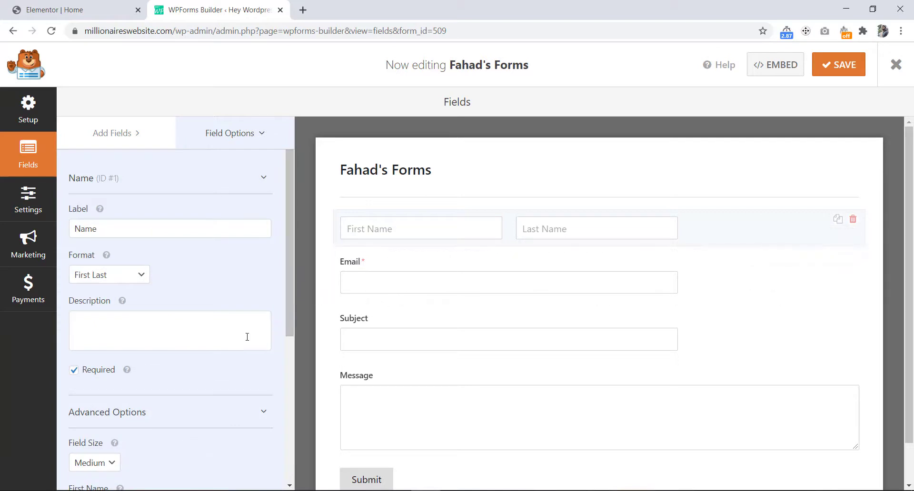
Step: Give the Email field the placeholder text "Email" in its advanced options
click(432, 269)
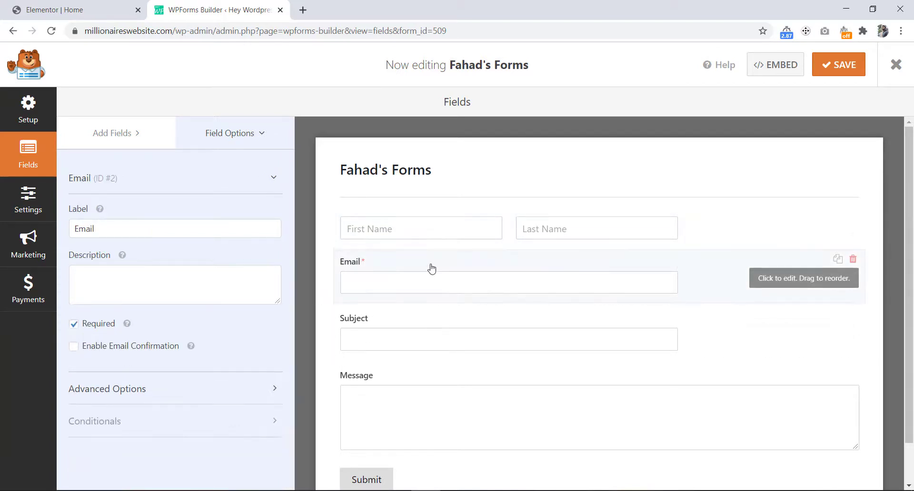
click(172, 402)
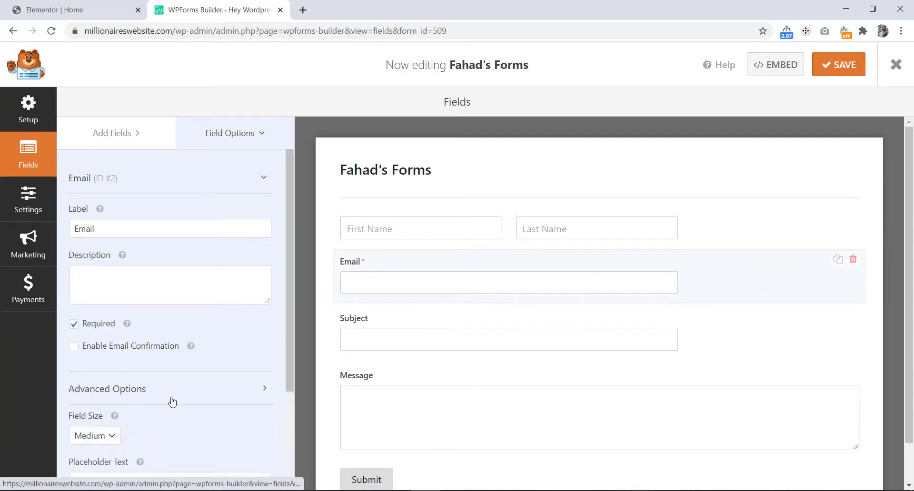
scroll(171, 402, down, 5)
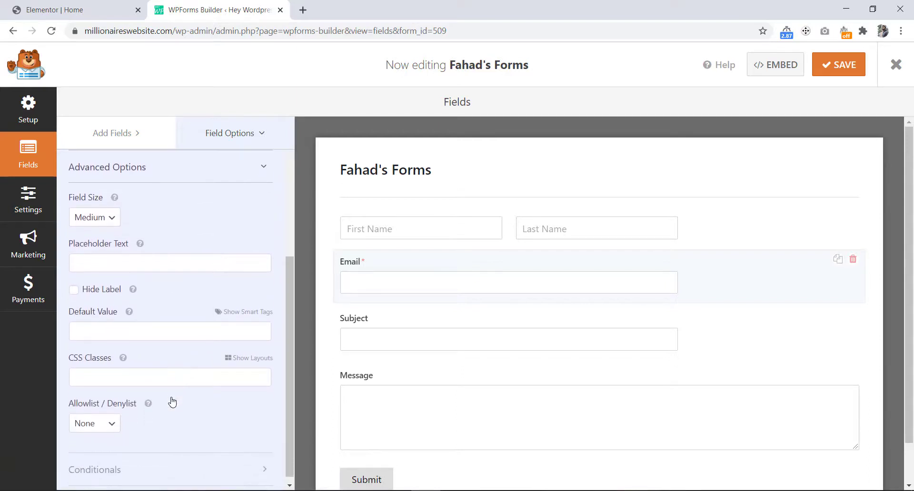
click(86, 257)
text(Email)
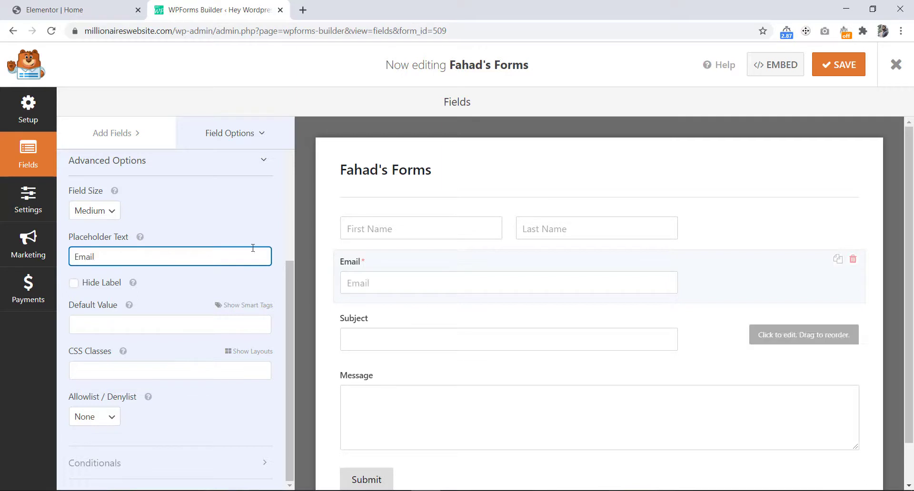
Step: Give the Subject field the placeholder text "Subject" in its advanced options
click(396, 324)
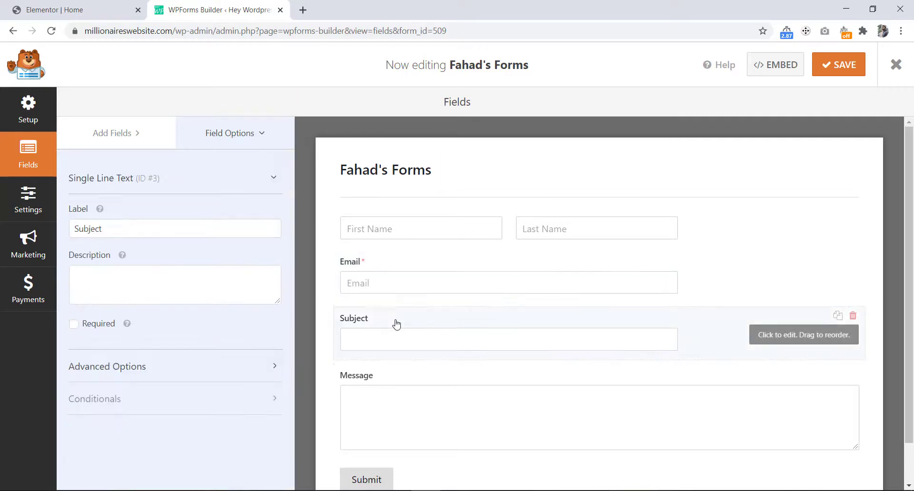
click(198, 361)
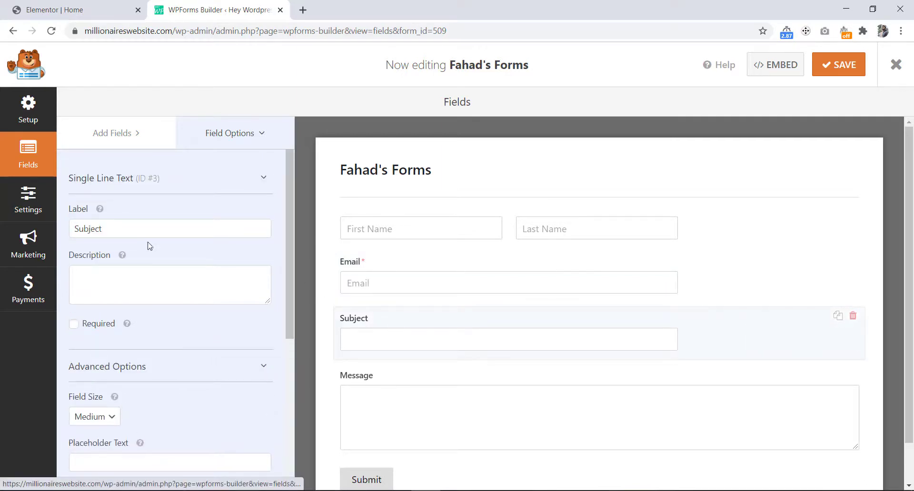
scroll(142, 324, down, 3)
click(115, 327)
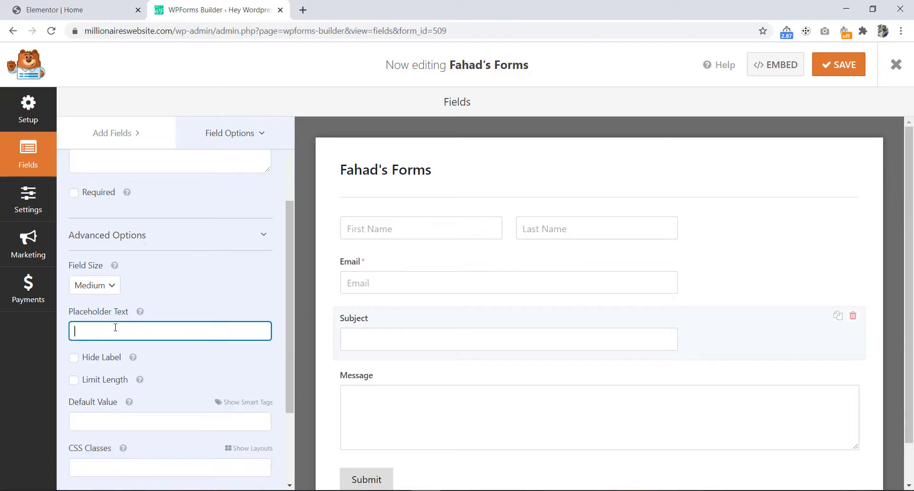
text(Subject)
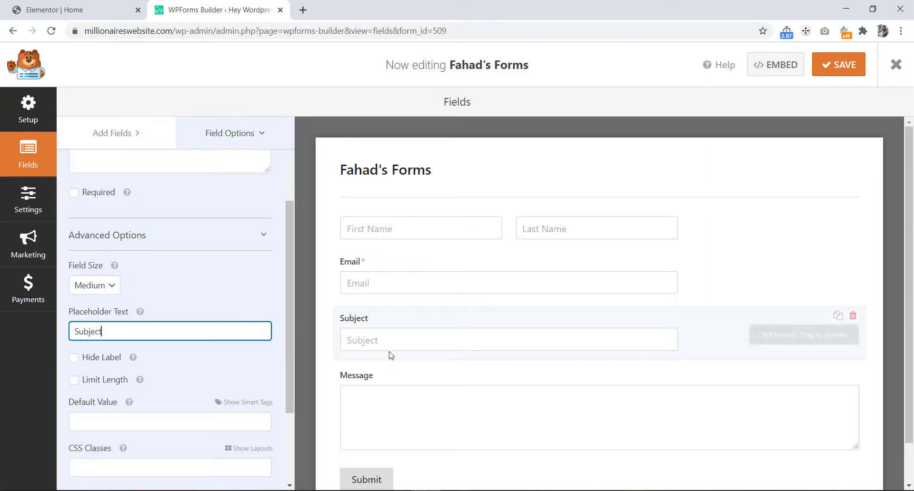
Step: Give the Message field the placeholder text "Message" and save the form
scroll(431, 354, down, 2)
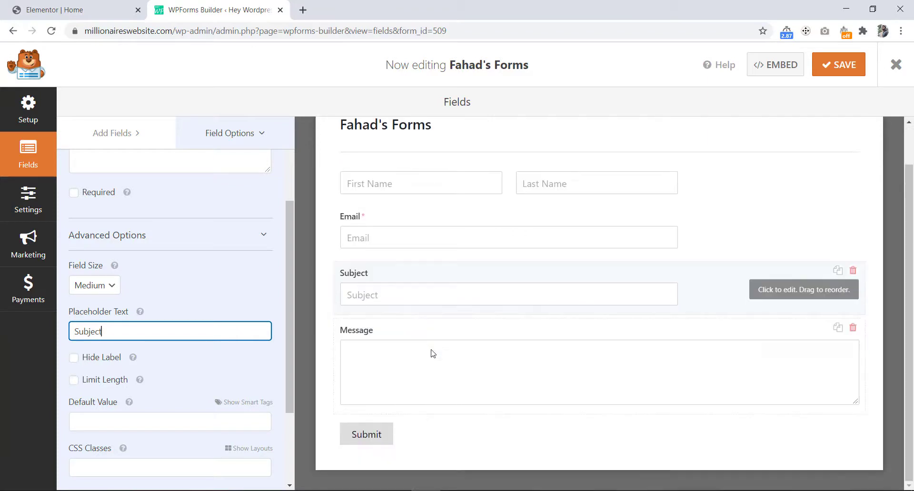
click(390, 336)
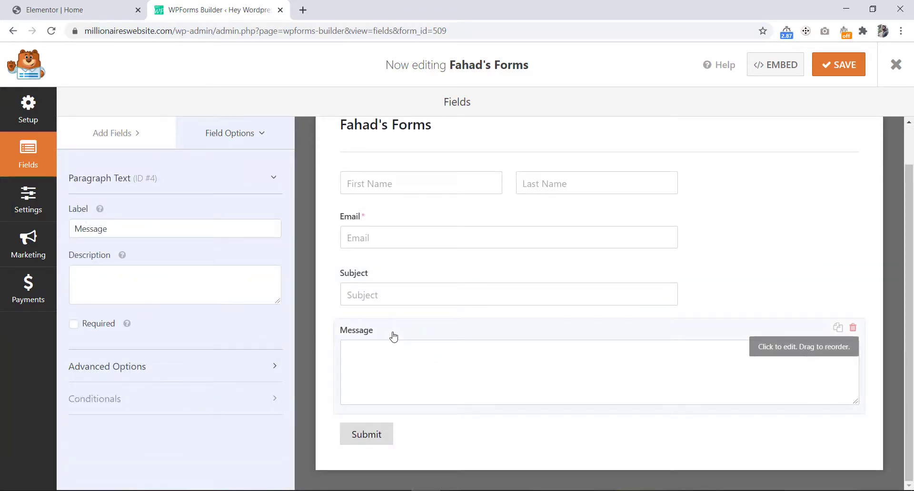
click(206, 369)
scroll(206, 368, down, 3)
click(153, 338)
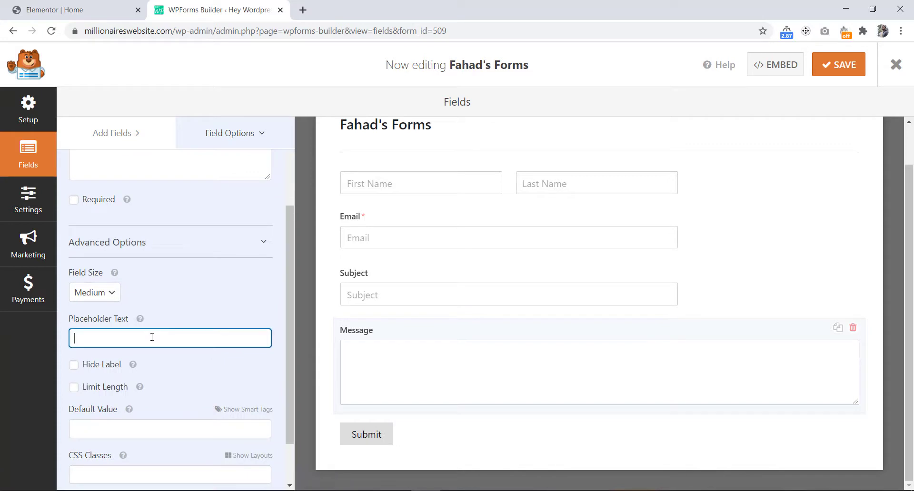
text(Message)
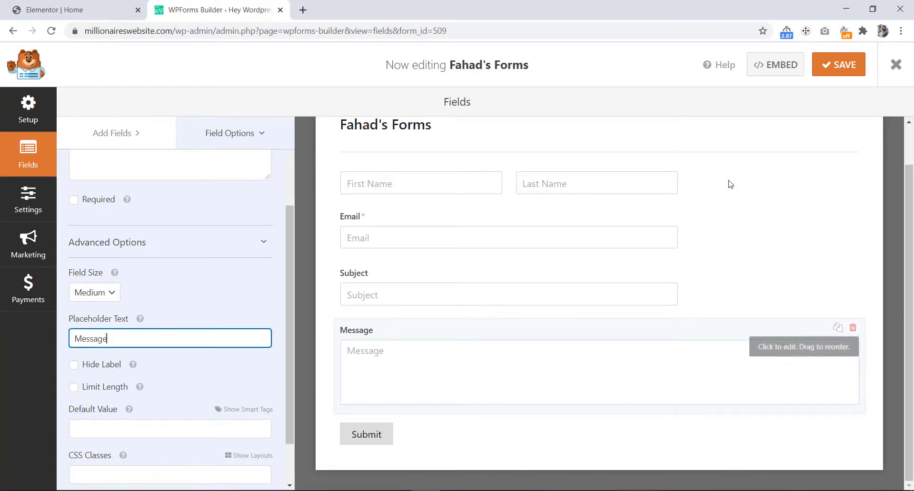
click(840, 68)
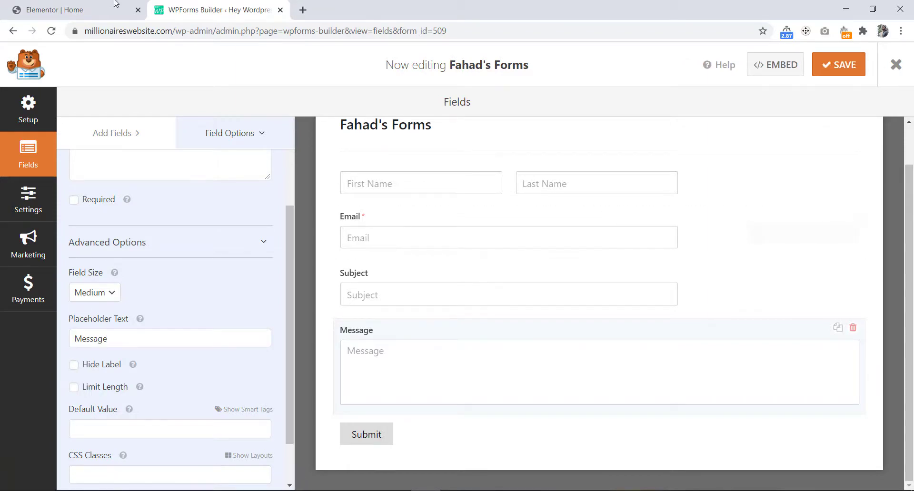
Step: Return to the Elementor home page, reload it to pick up the saved form, and check the Contact Us section
click(95, 8)
scroll(282, 247, down, 3)
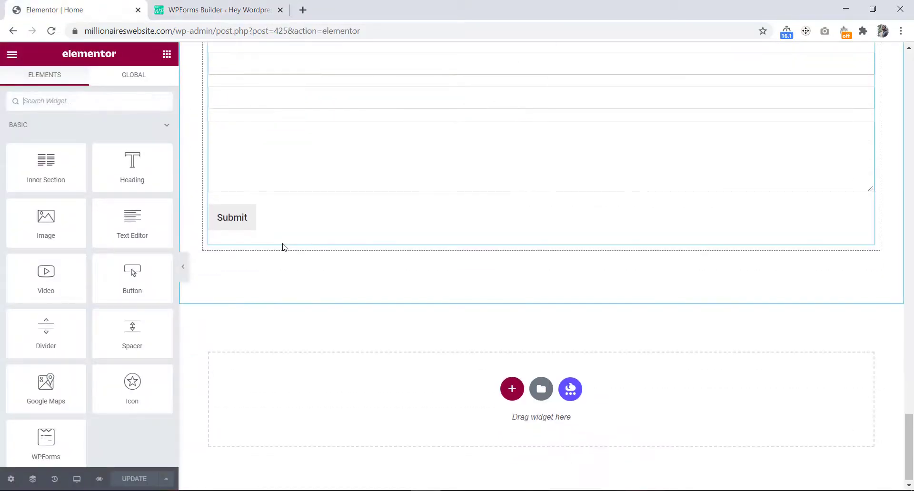
scroll(282, 247, up, 2)
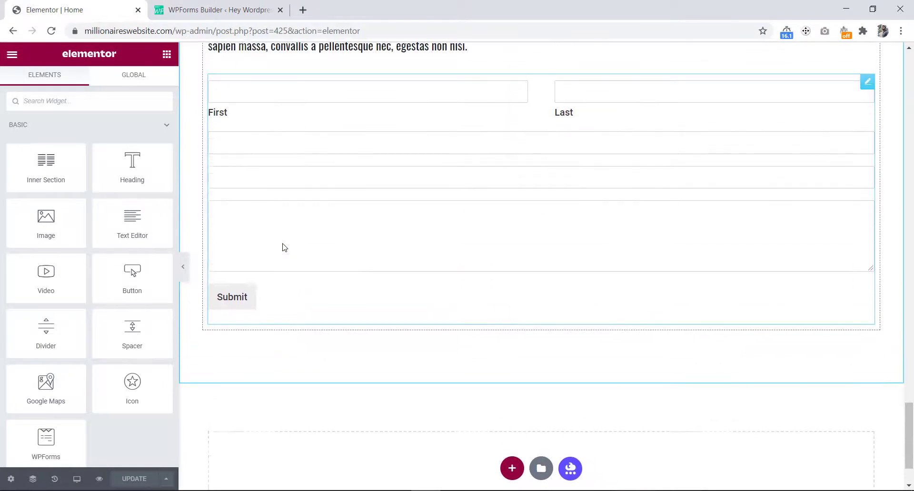
click(51, 30)
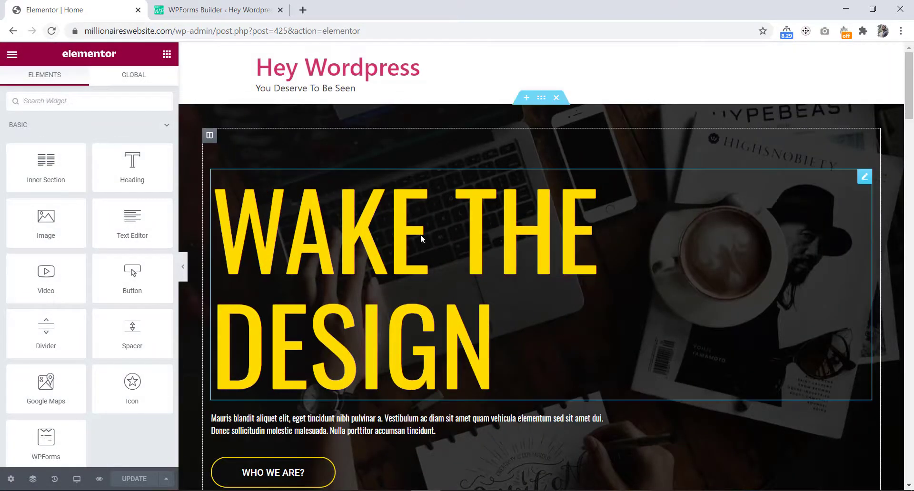
scroll(418, 235, down, 15)
scroll(426, 337, down, 12)
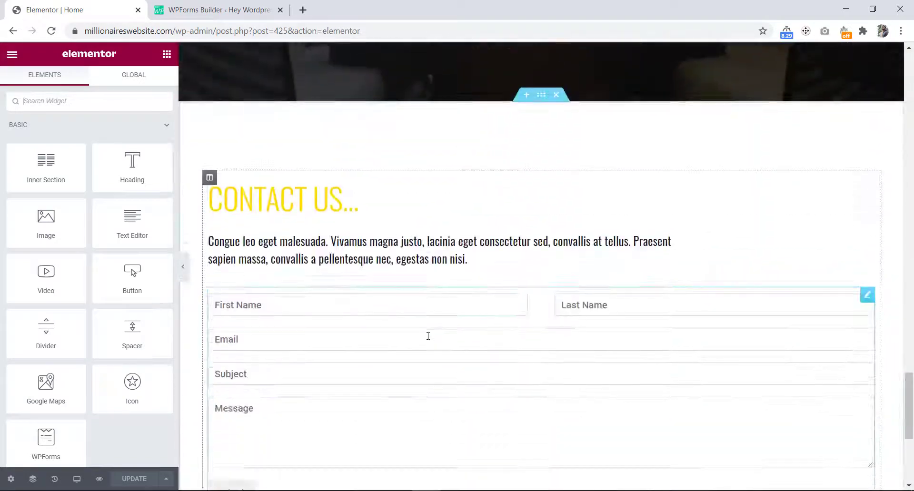
scroll(426, 336, up, 4)
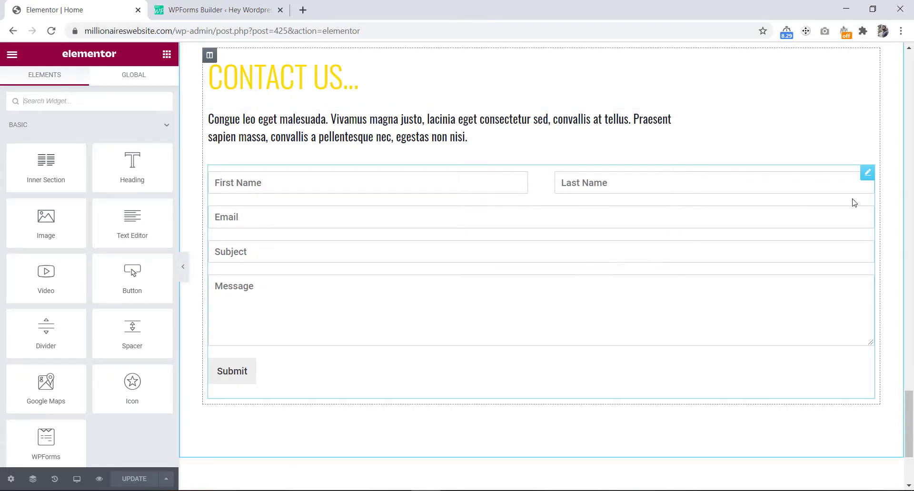
Step: Set the WPForms widget's form margin to 15% on the right and 15% on the left, with the sides unlinked
click(867, 175)
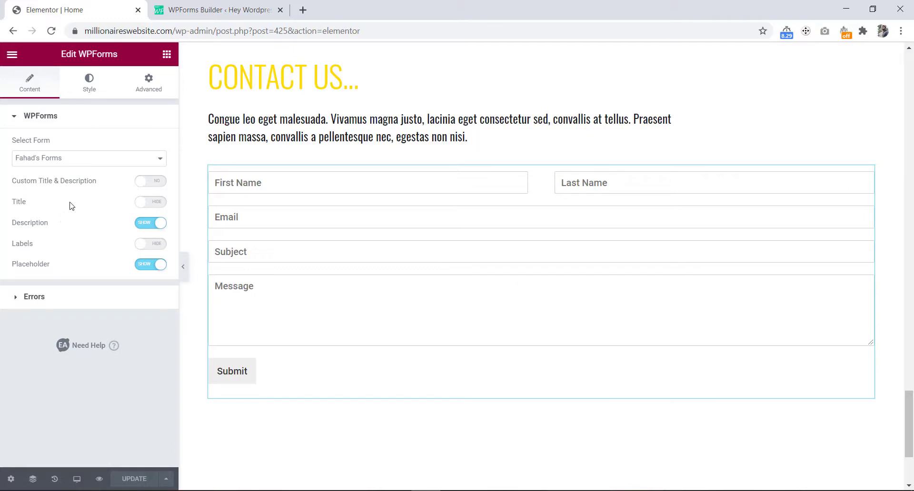
click(89, 84)
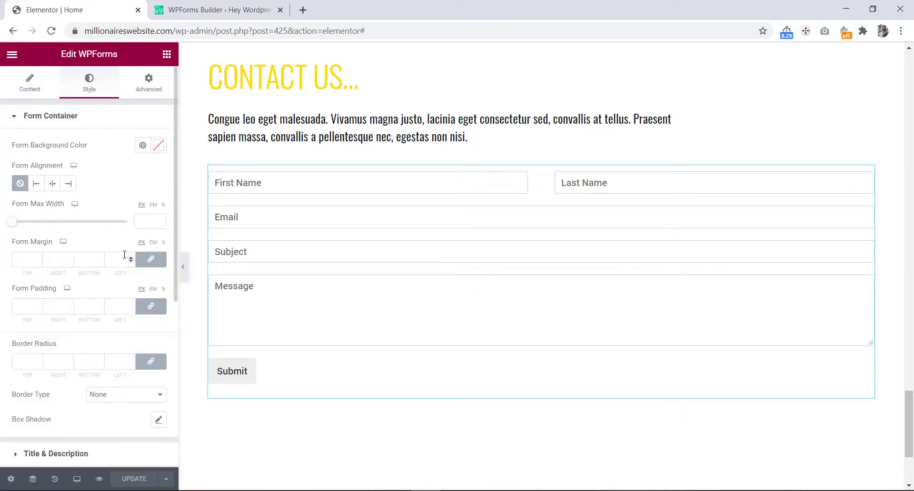
click(164, 244)
click(151, 259)
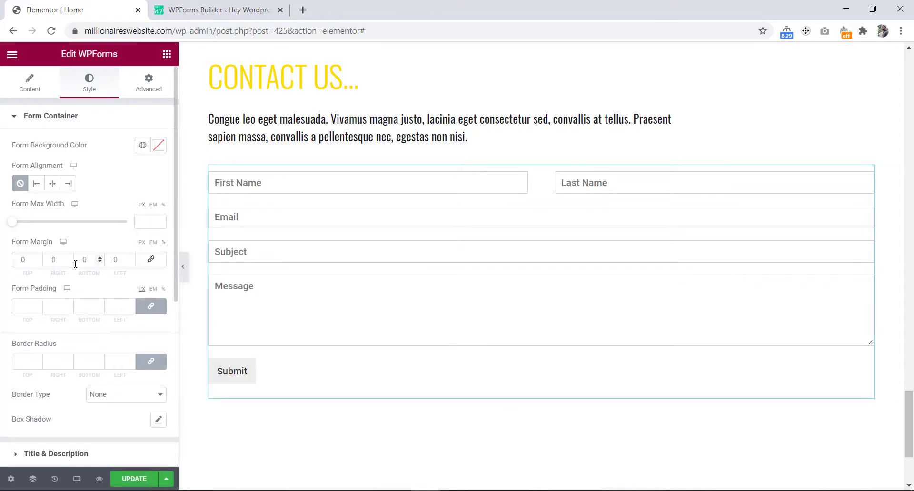
click(53, 258)
text(100)
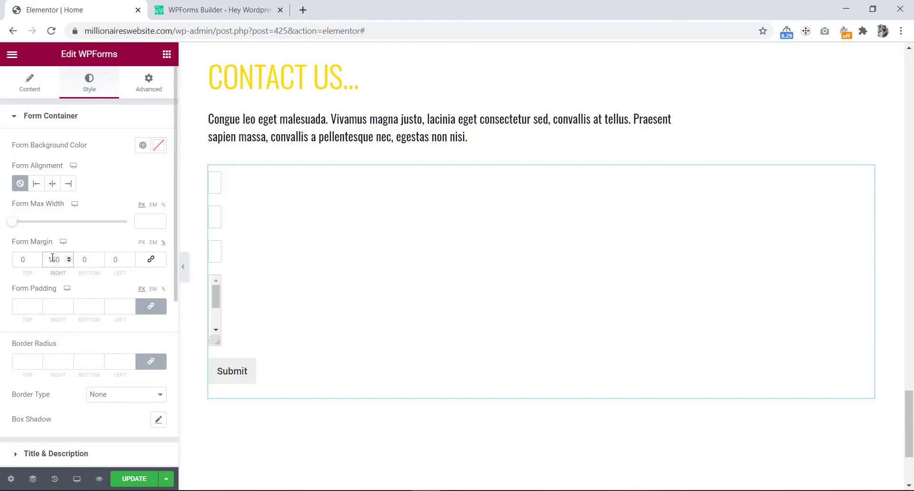
key(BackSpace)
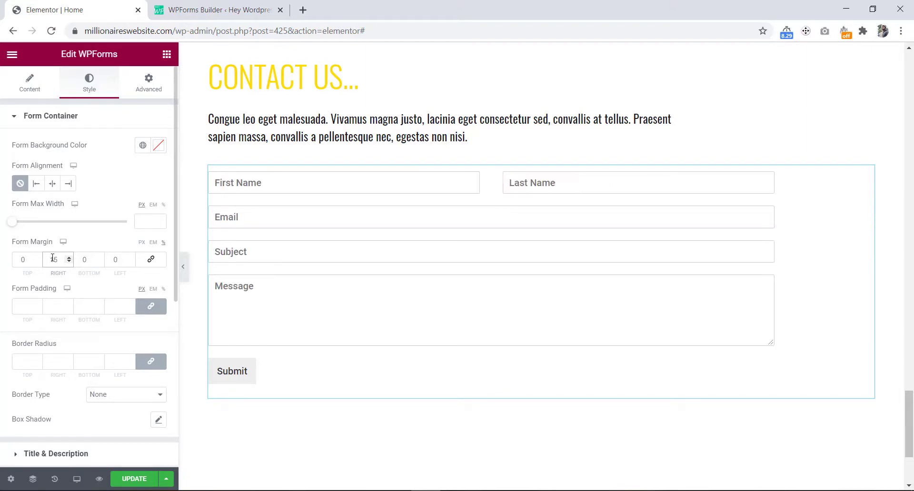
click(119, 259)
text(15)
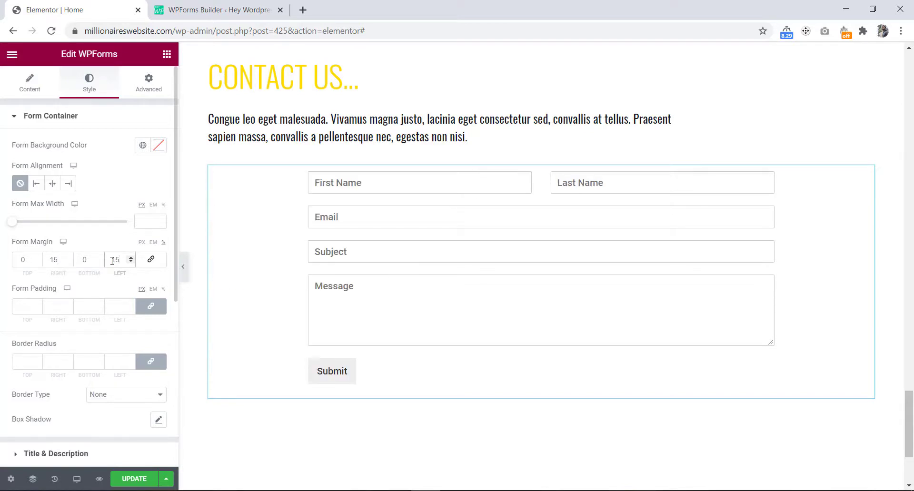
Step: Set the normal text color of the WPForms inputs and textareas to the global color Dark
scroll(64, 212, down, 5)
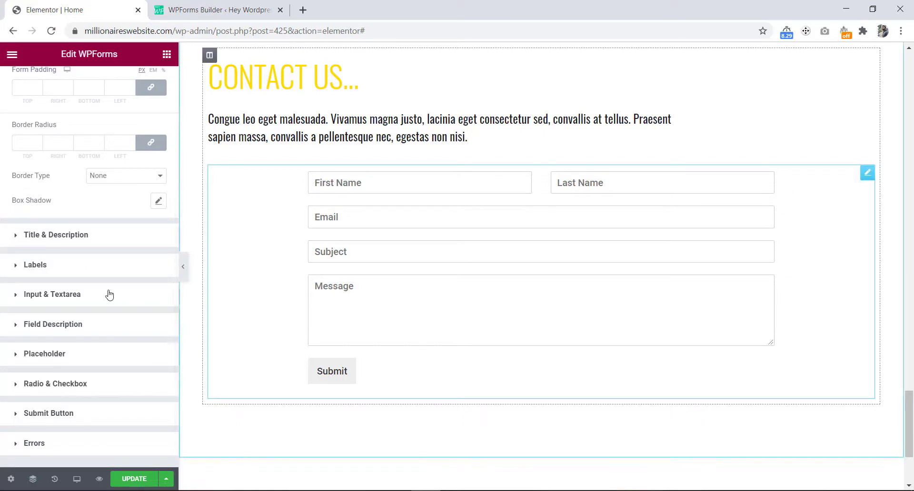
click(66, 295)
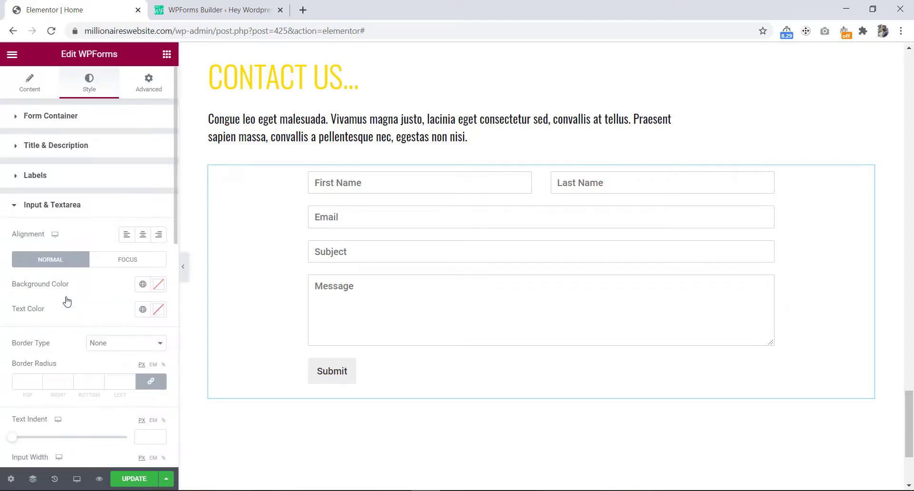
scroll(97, 303, down, 1)
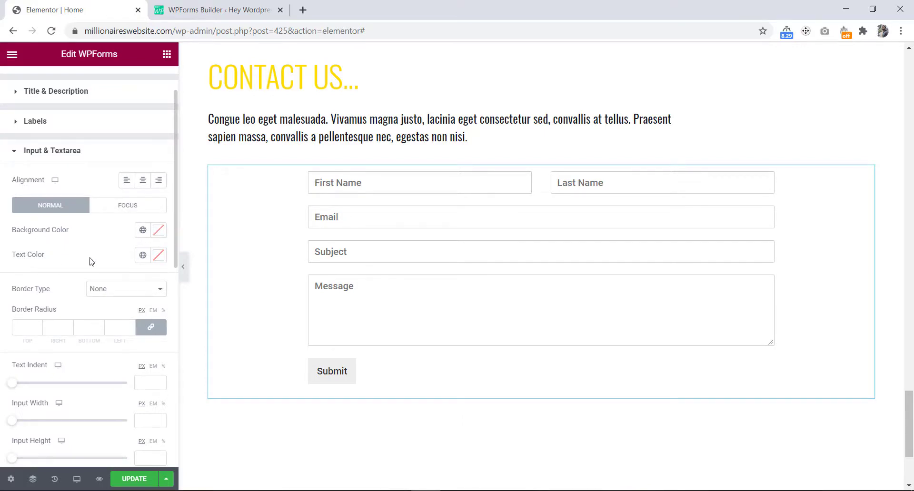
click(142, 255)
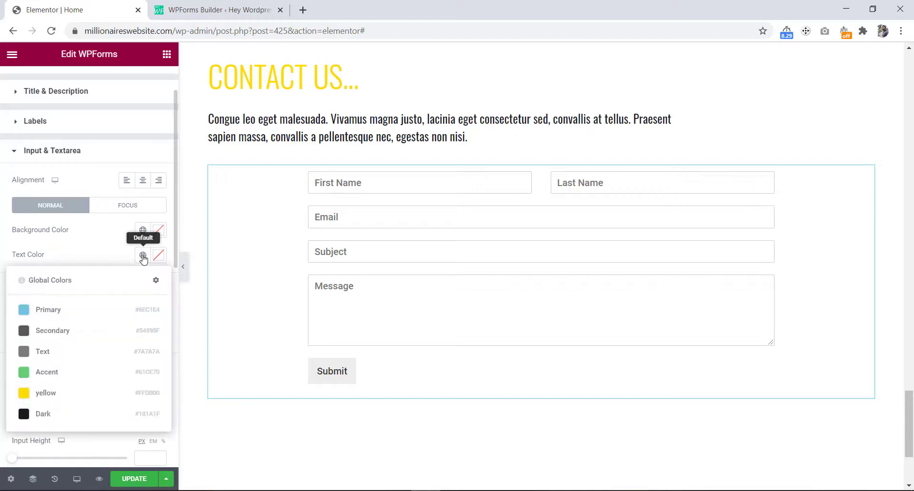
click(53, 416)
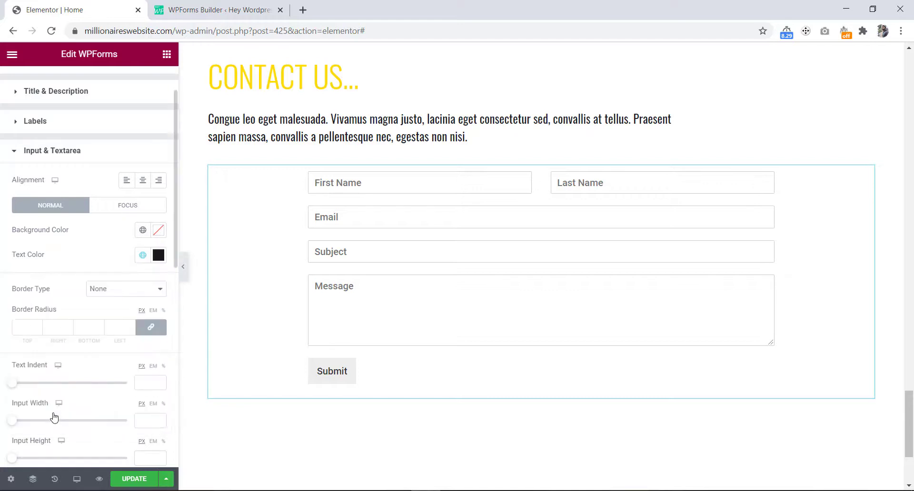
Step: Give the form's input fields a solid 2 px border in the global Dark color with a border radius of 0
click(112, 290)
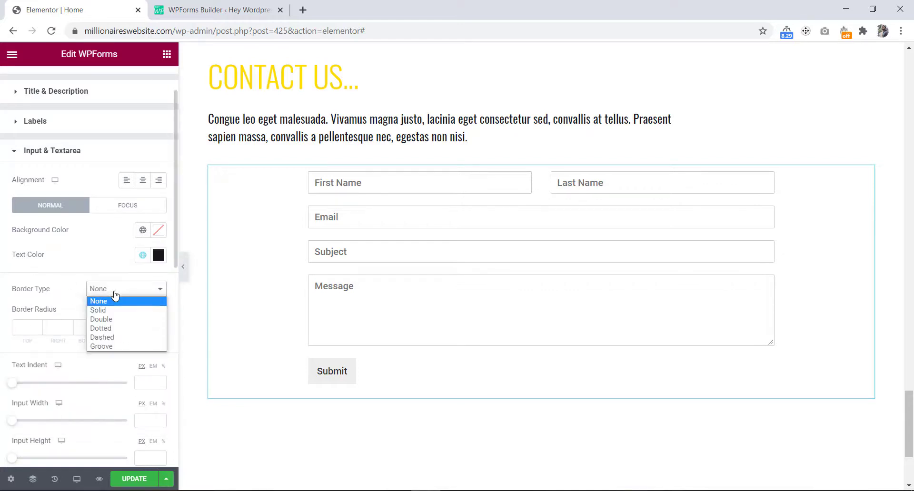
click(113, 310)
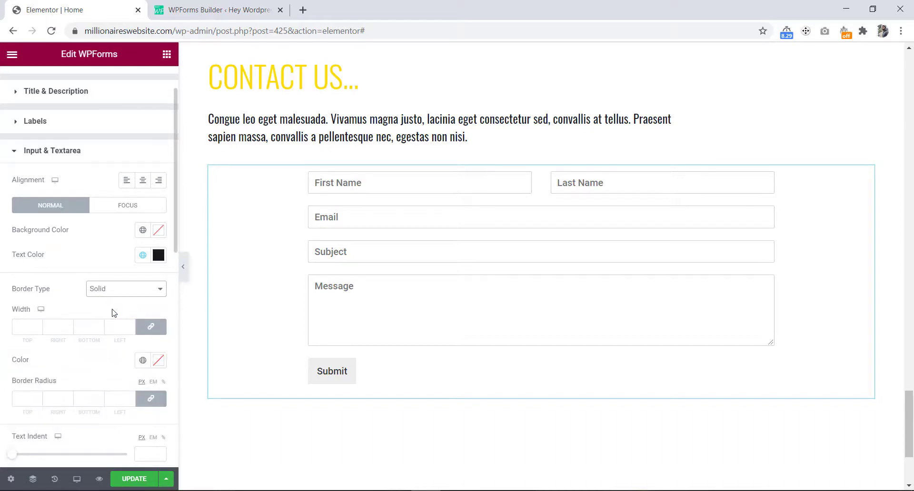
click(24, 328)
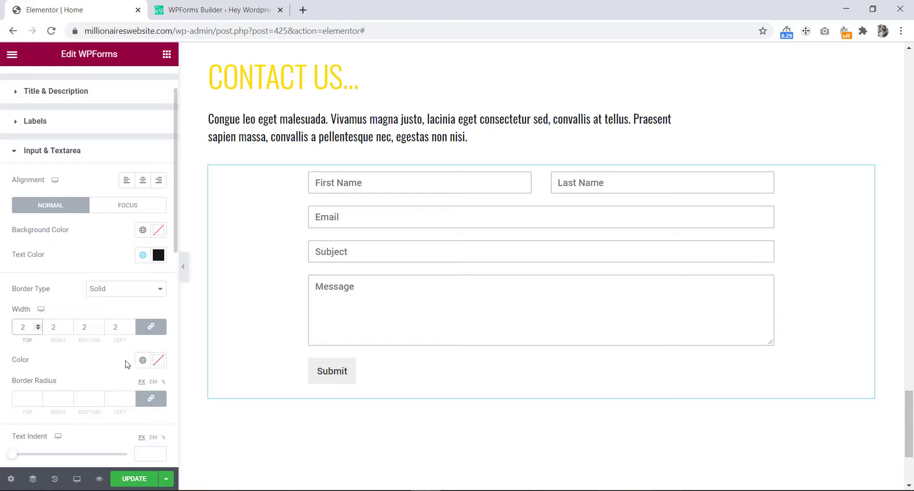
click(143, 360)
click(68, 333)
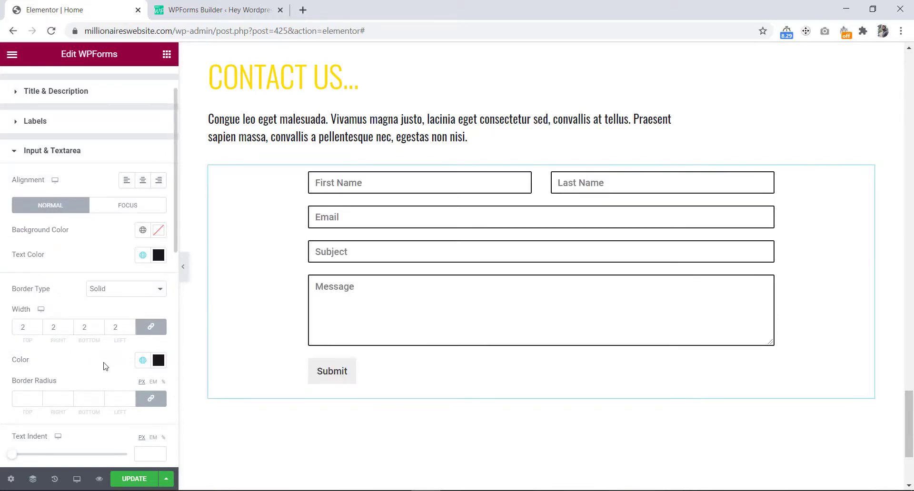
scroll(105, 366, down, 1)
click(24, 357)
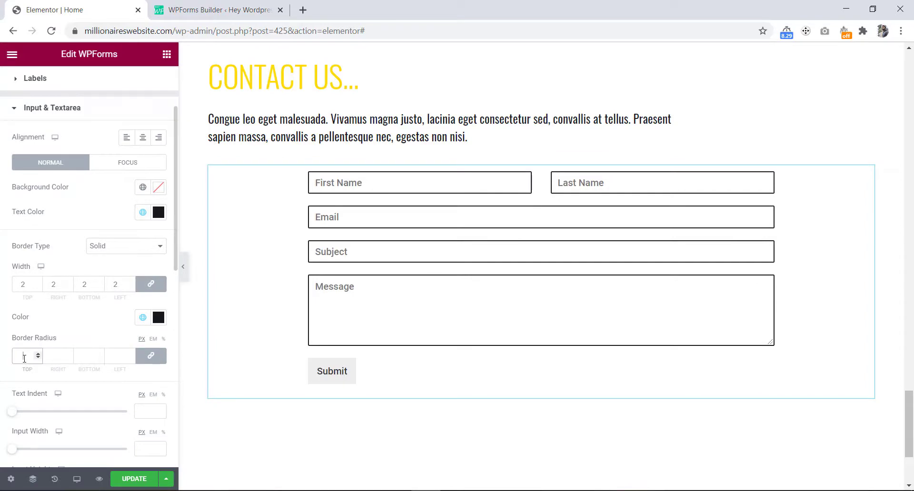
Step: Change the font family of the input and textarea typography to Oswald
scroll(108, 229, down, 3)
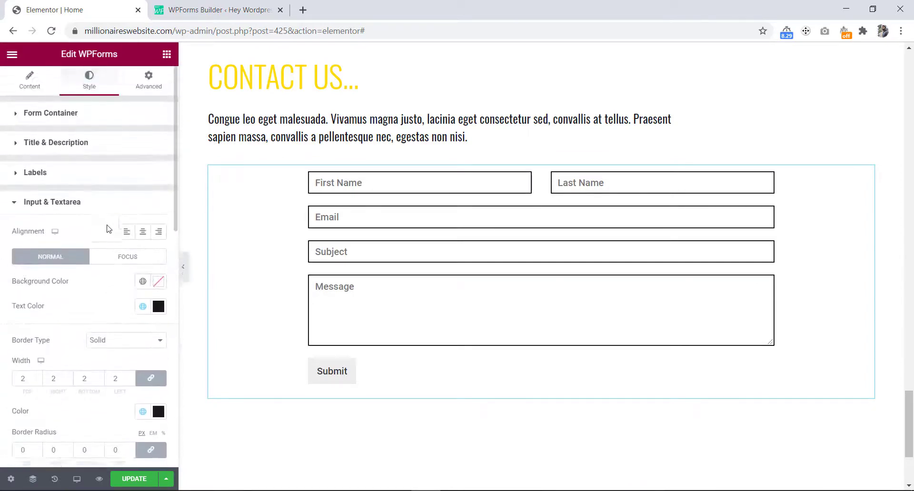
scroll(108, 228, down, 5)
scroll(108, 228, down, 5)
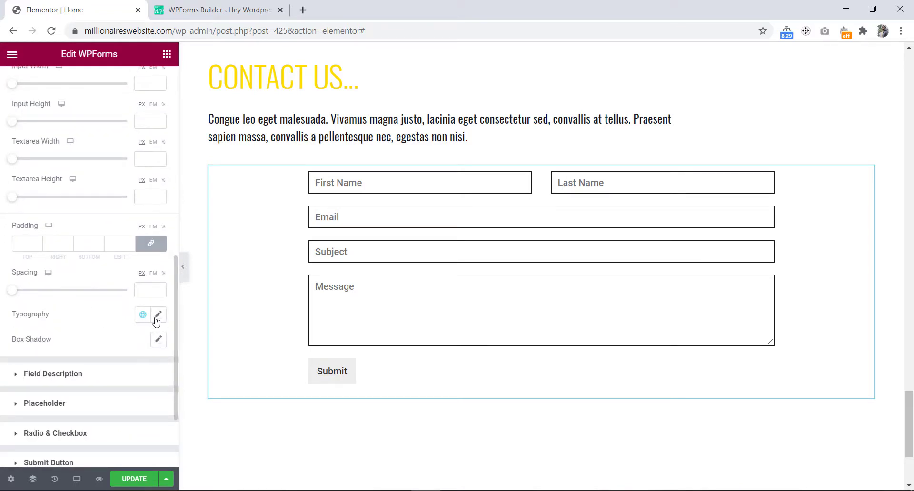
click(157, 316)
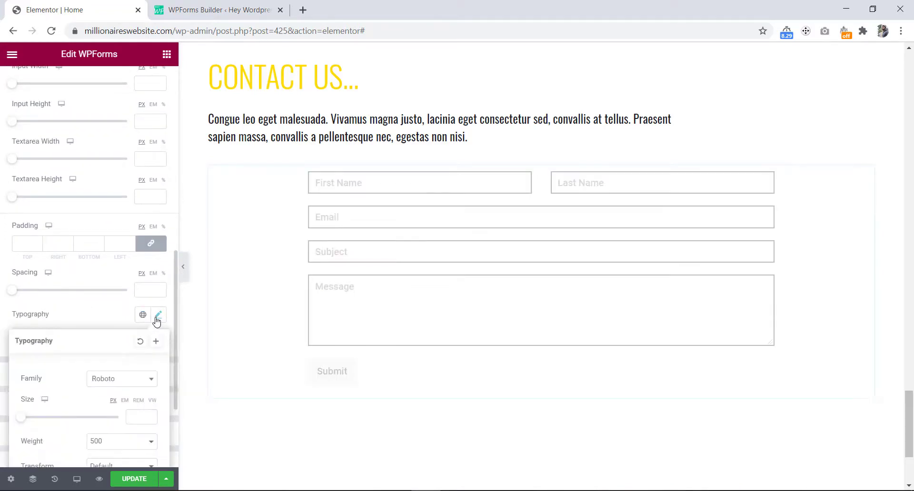
click(113, 380)
text(o)
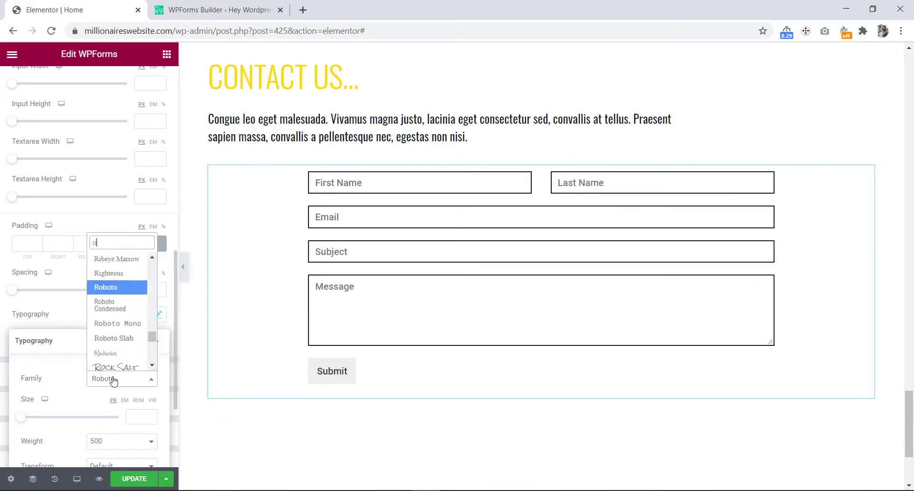
text(sw)
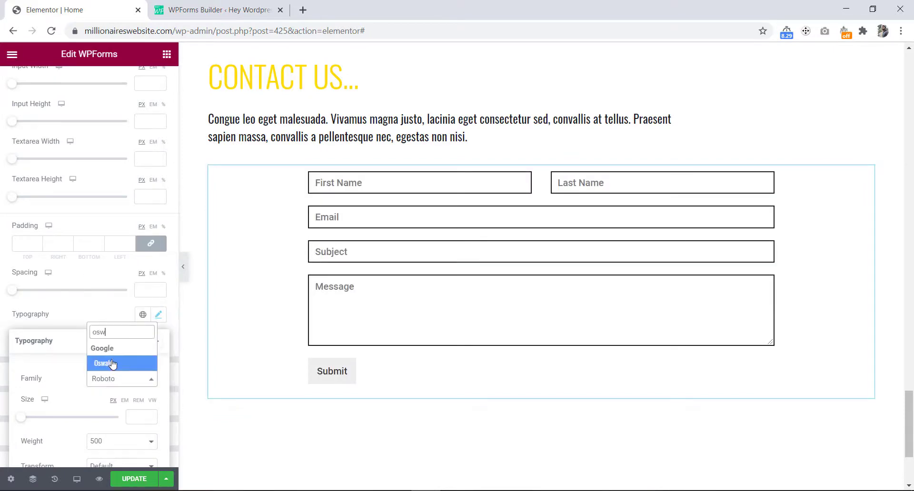
click(113, 364)
Step: Set the input and textarea typography to weight 400 and size 16 px
scroll(112, 361, down, 2)
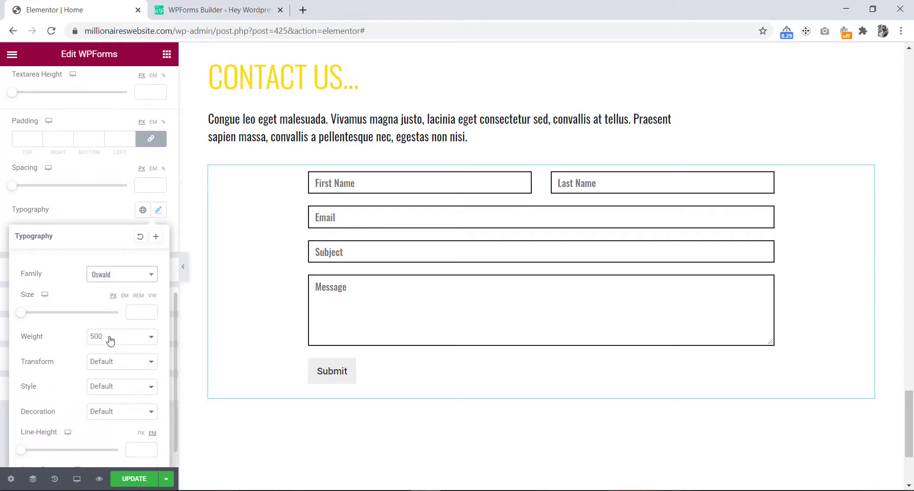
click(110, 339)
click(108, 376)
click(139, 312)
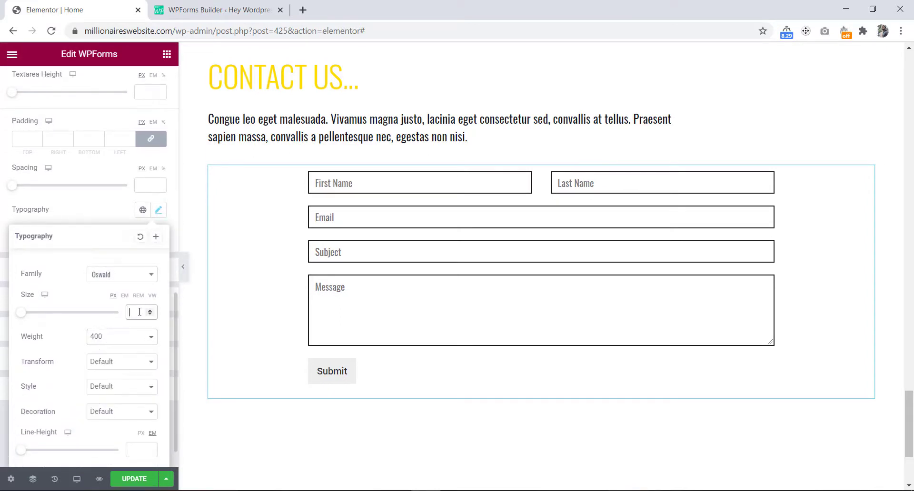
text(16)
click(109, 208)
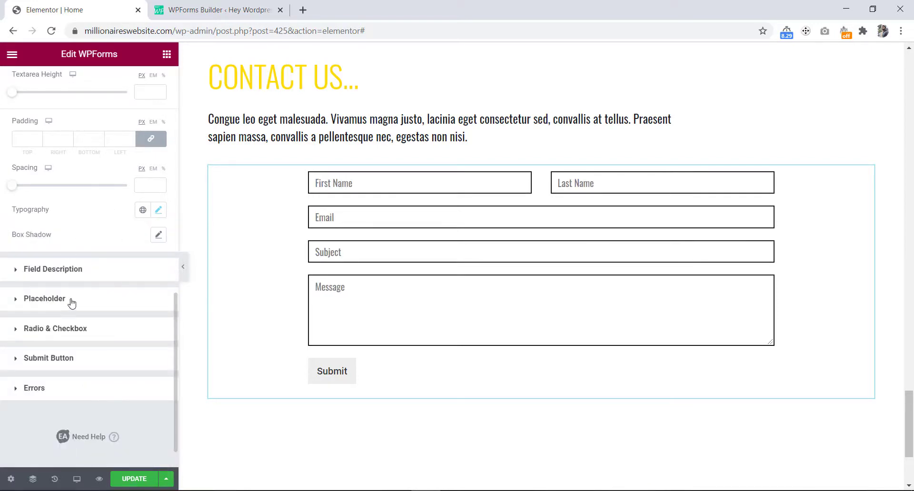
Step: Set the form's placeholder text color to #D0CFCF
click(56, 306)
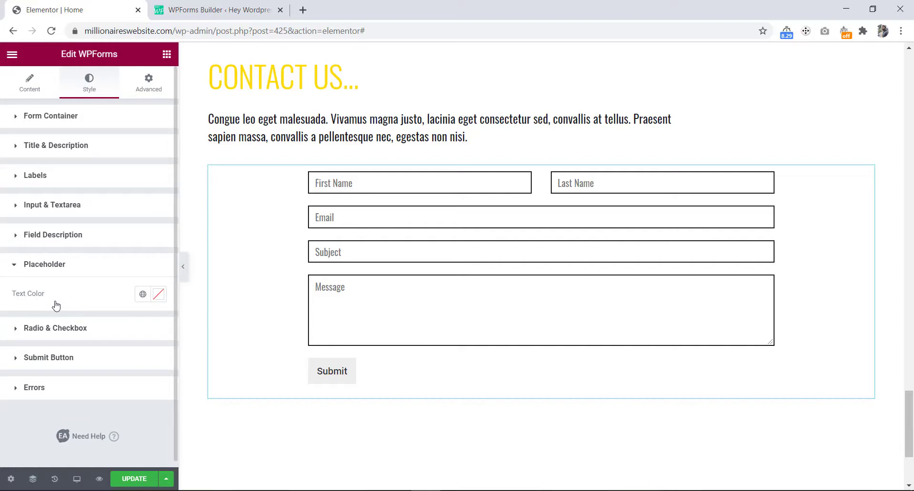
click(158, 295)
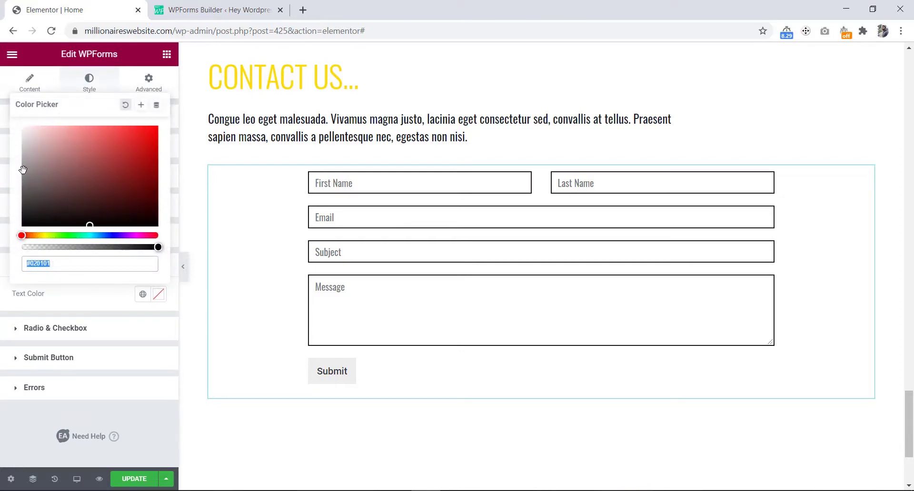
text(#D0CFCF)
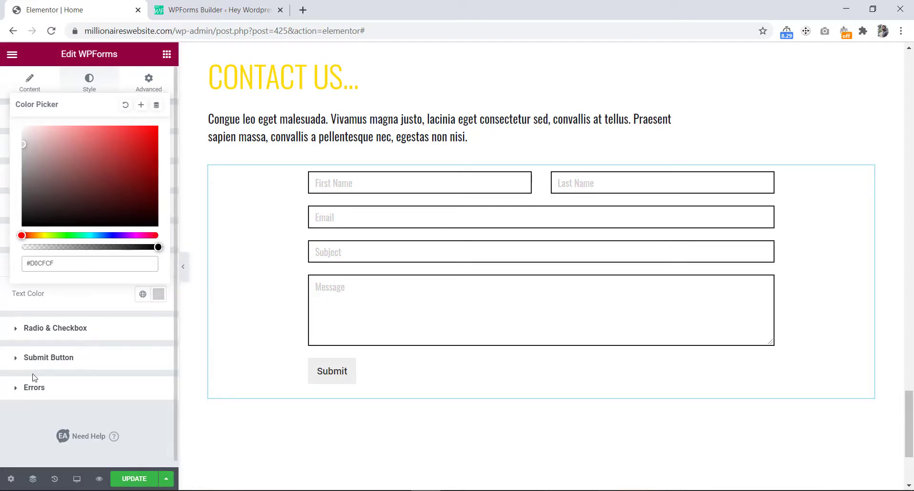
Step: Center the form's Submit button in its style settings
click(64, 359)
click(64, 358)
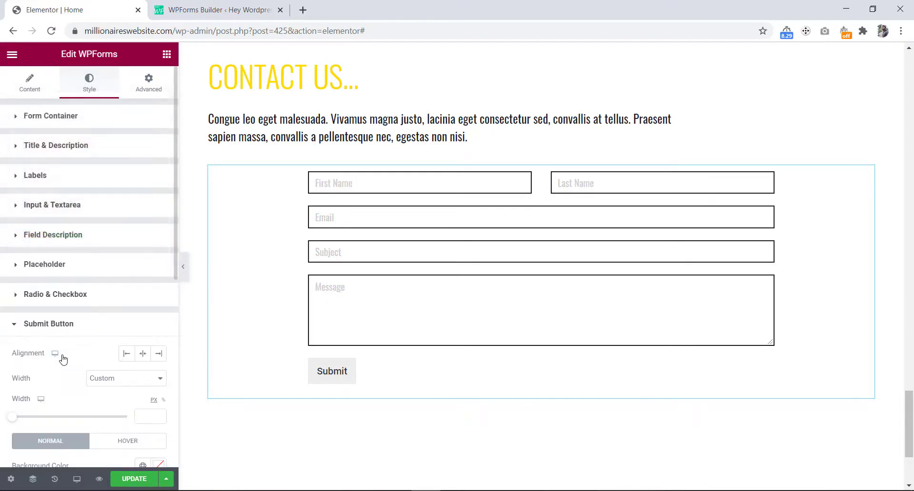
scroll(99, 350, down, 3)
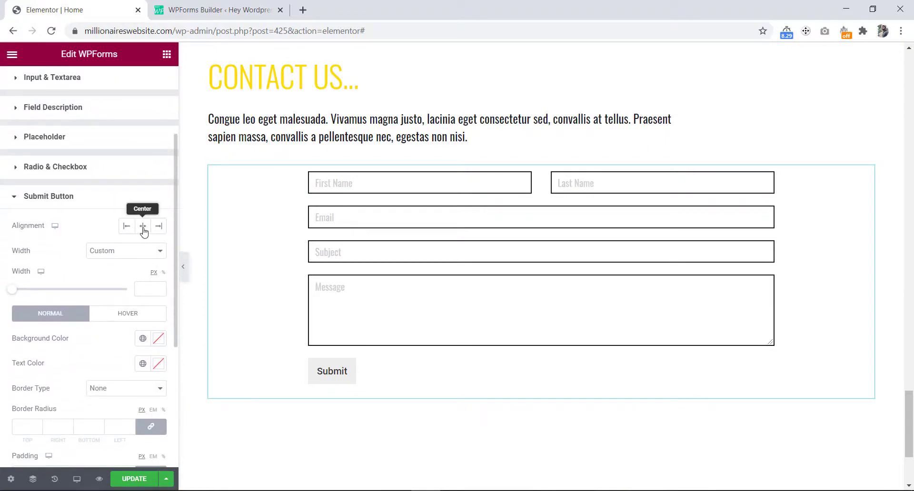
click(144, 231)
Step: Make the Submit button's normal background color fully transparent (#02010100)
scroll(107, 352, down, 2)
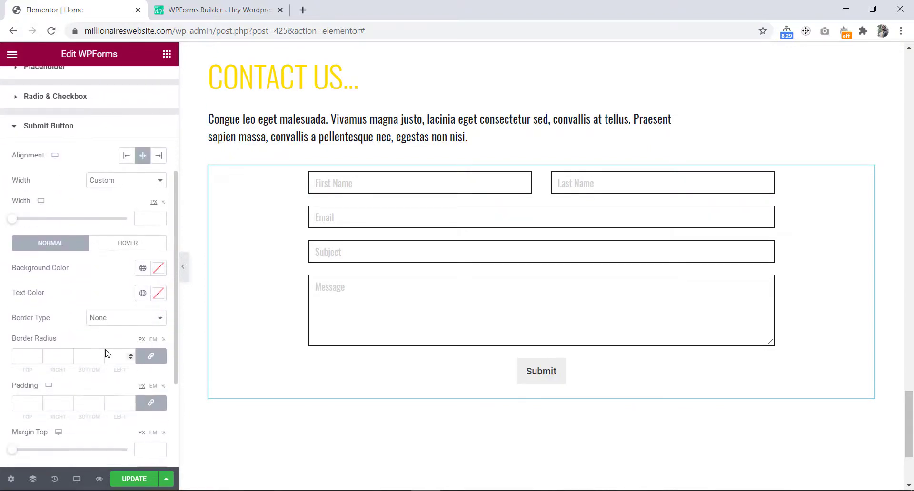
click(144, 268)
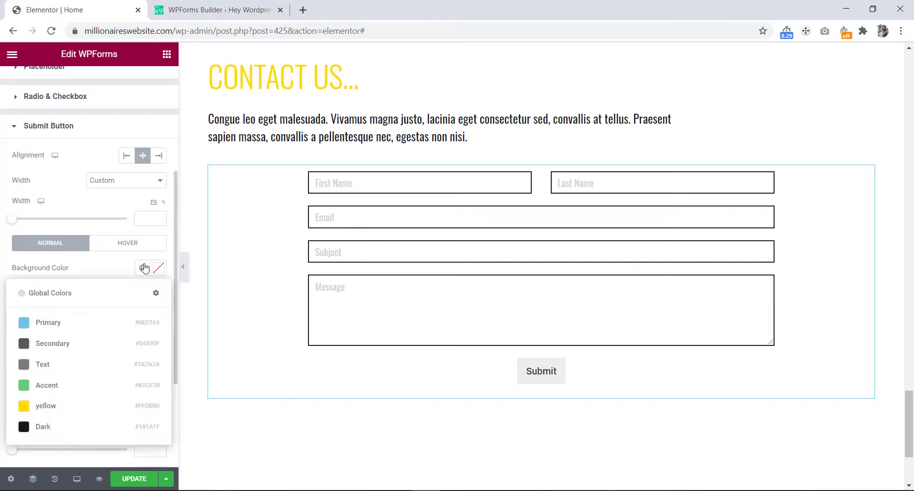
click(160, 268)
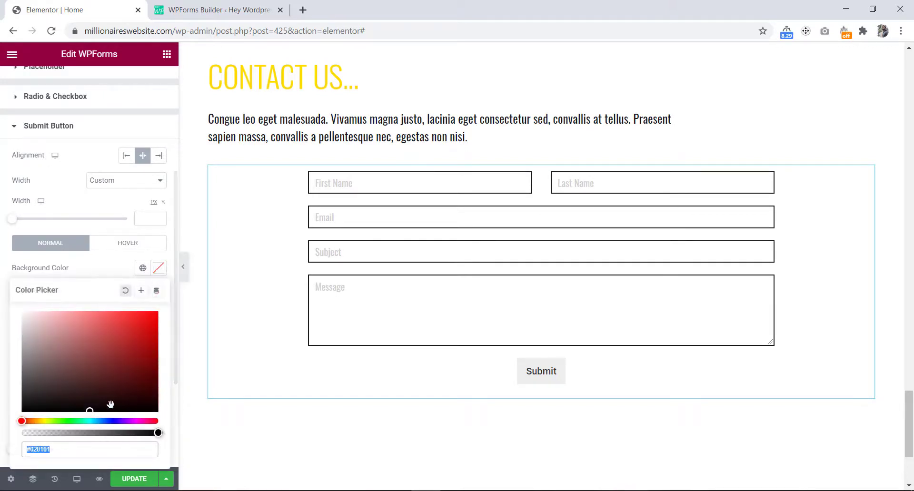
drag(109, 433, 18, 434)
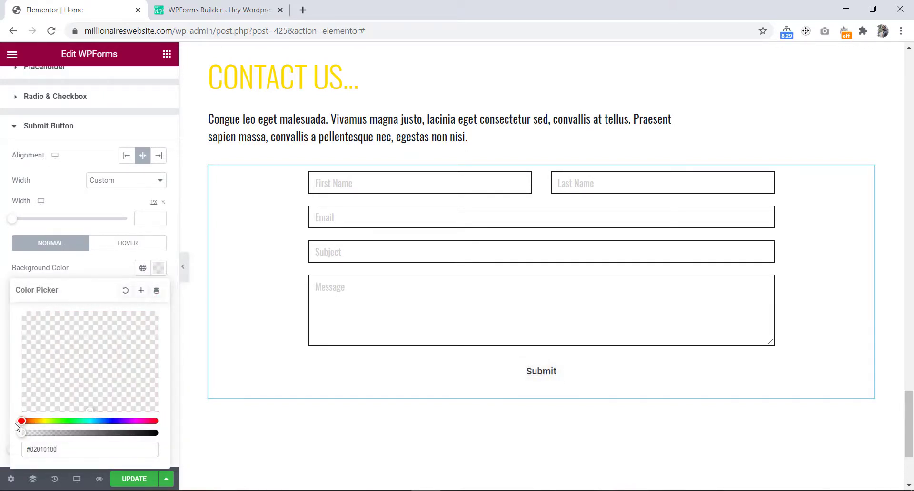
click(103, 264)
Step: Set the Submit button's normal text color to the global color Dark
scroll(102, 276, down, 2)
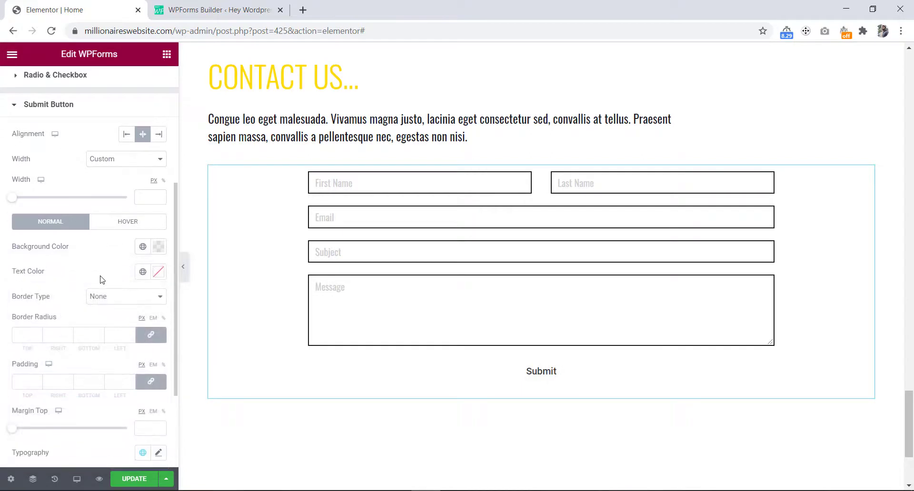
click(143, 231)
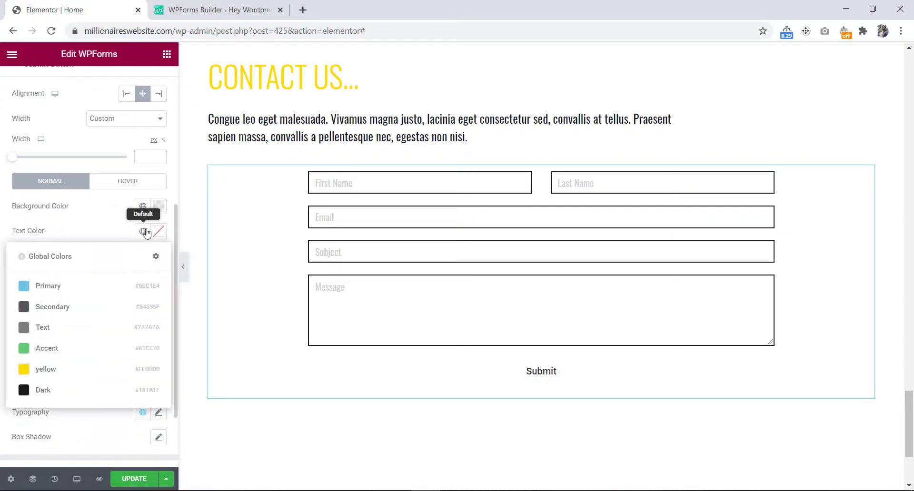
click(43, 390)
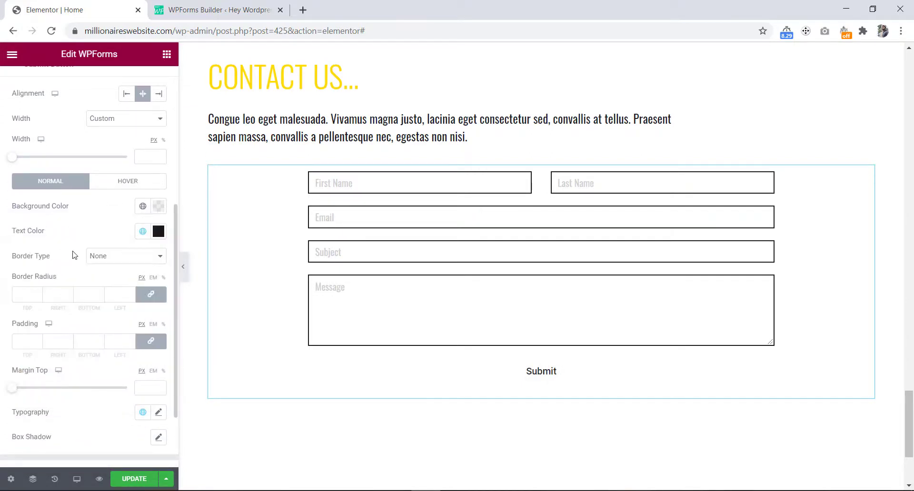
Step: Give the Submit button a solid border 2 px wide on all sides in the global yellow color
click(107, 257)
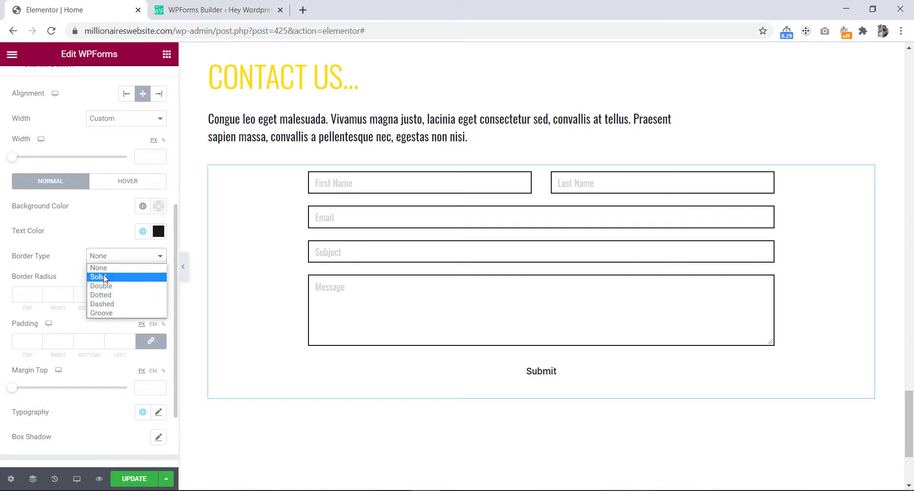
click(105, 278)
click(23, 293)
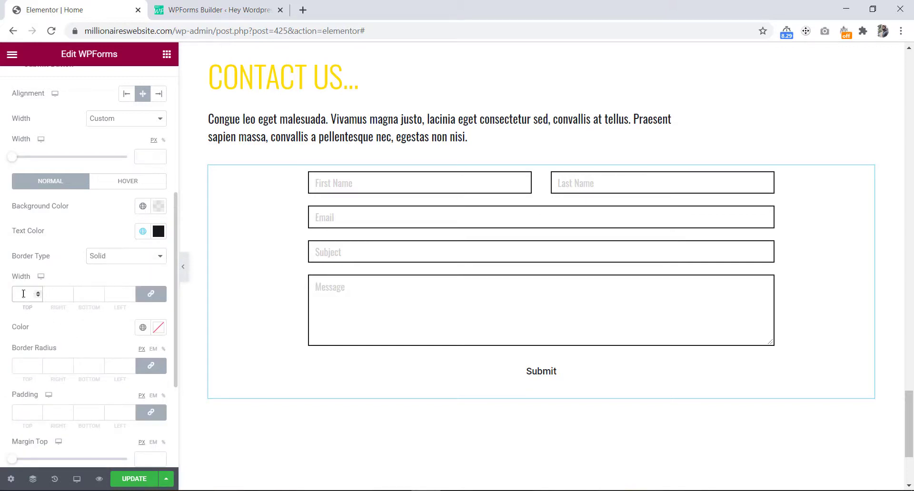
text(2)
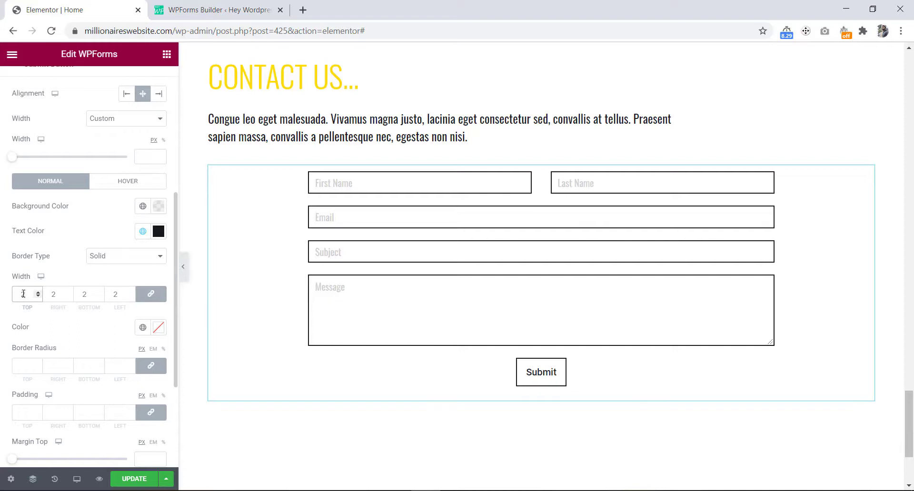
click(143, 327)
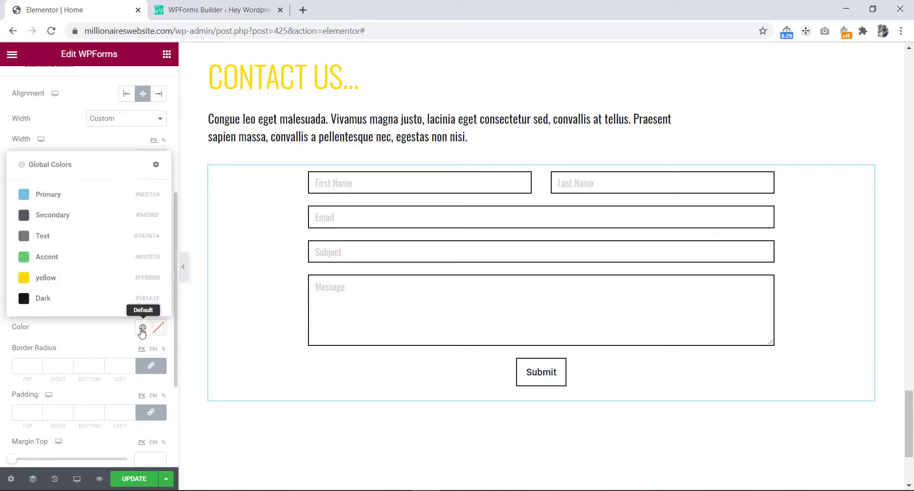
click(46, 278)
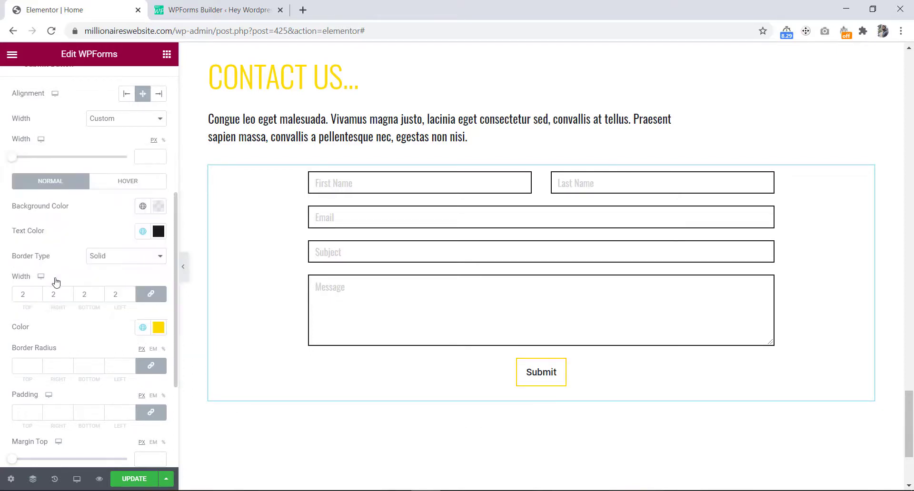
Step: Give the Submit button a 50 px border radius and padding of 10 px top and bottom, 60 px right and left
click(20, 367)
text(50)
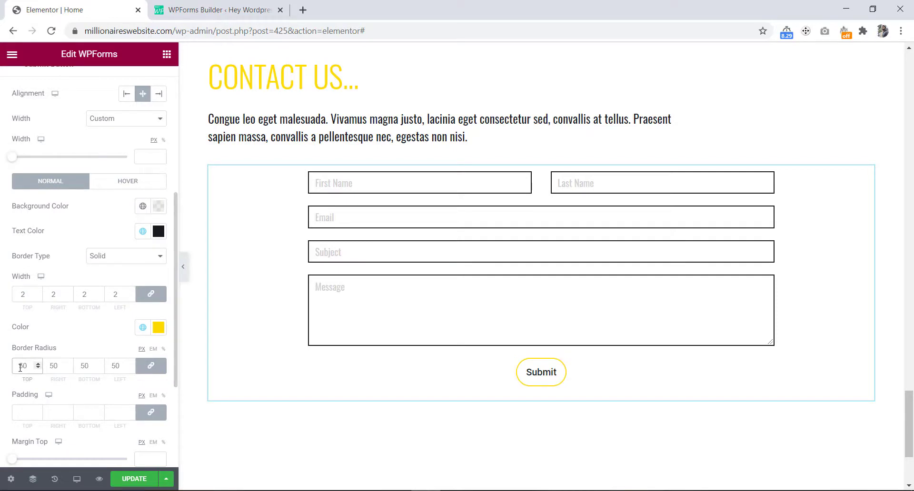
click(20, 413)
text(60)
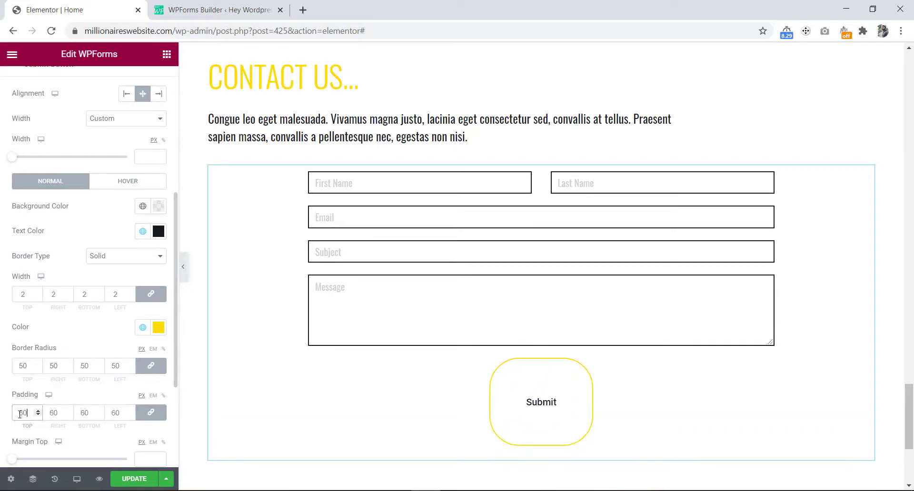
click(151, 412)
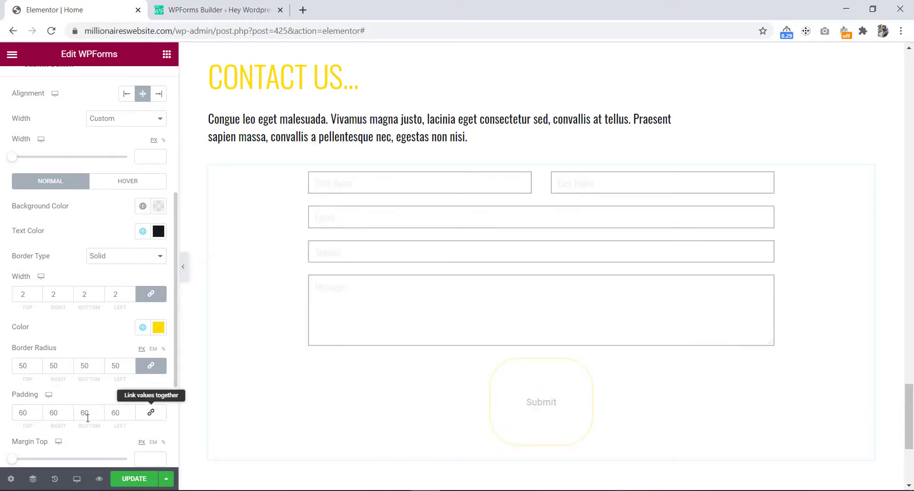
click(14, 413)
text(1)
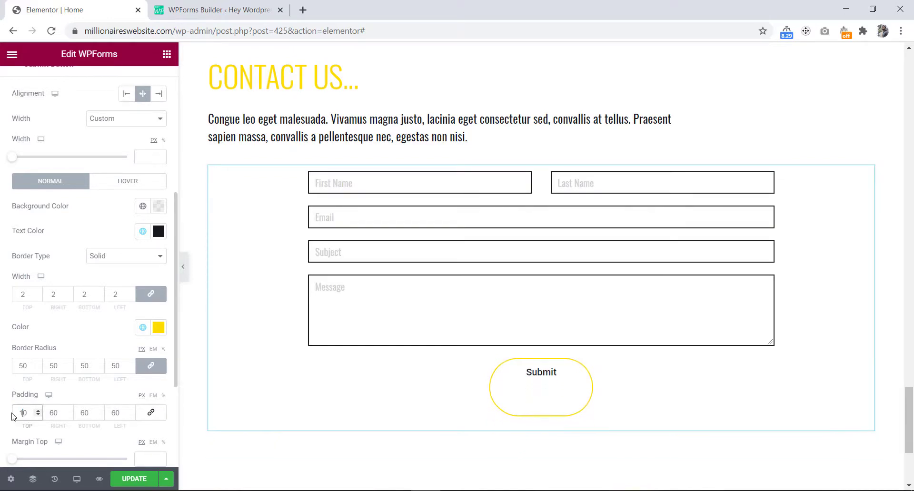
double_click(86, 413)
text(10)
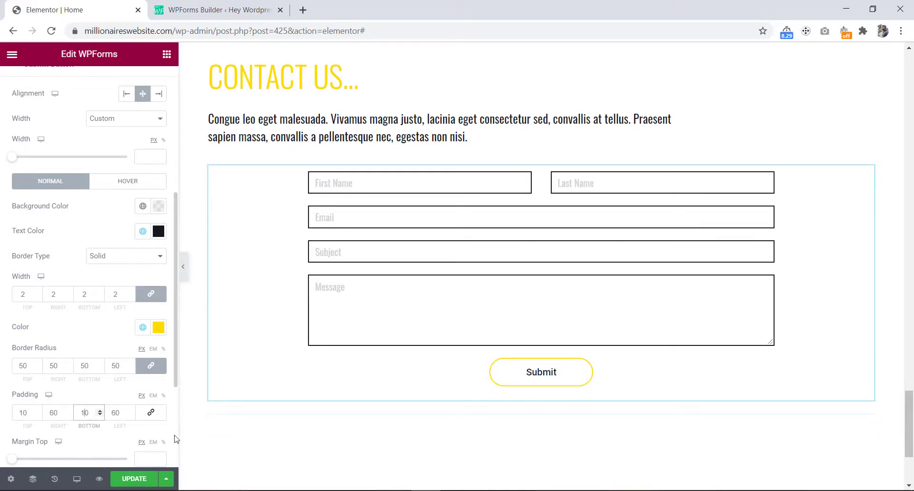
Step: Check the SEND button in the Photoshop mockup, then set the Submit button's right and left padding to 100 px in Elementor
key(alt+Tab)
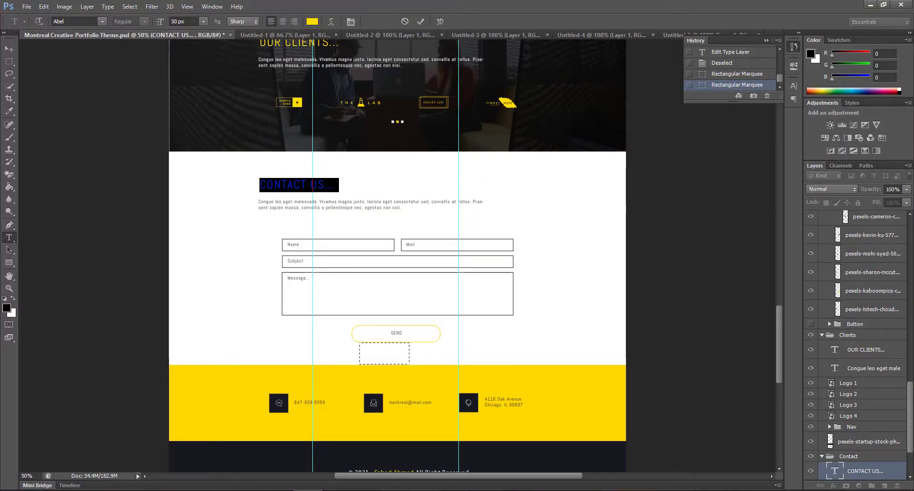
key(alt+Tab)
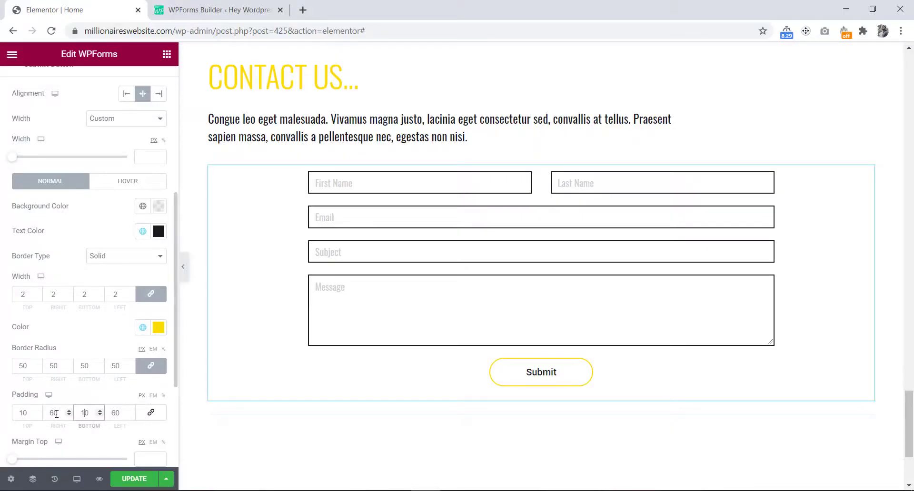
double_click(50, 413)
text(100)
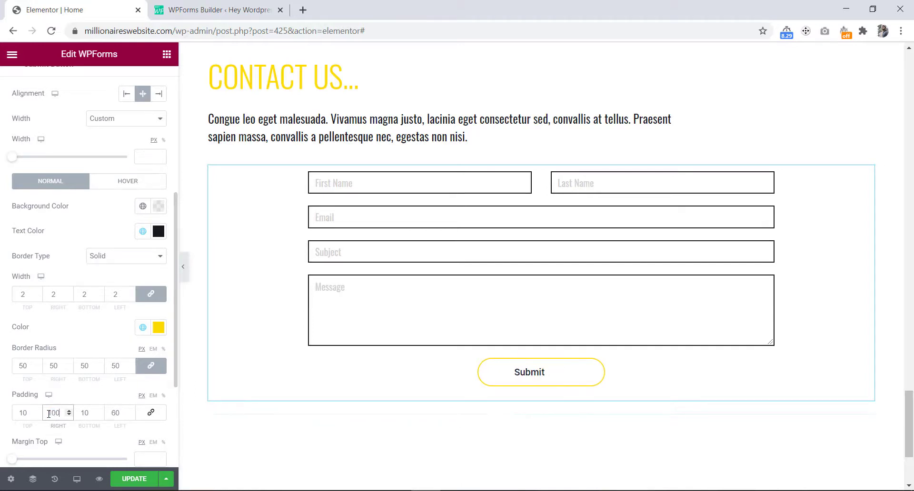
click(119, 413)
text(100)
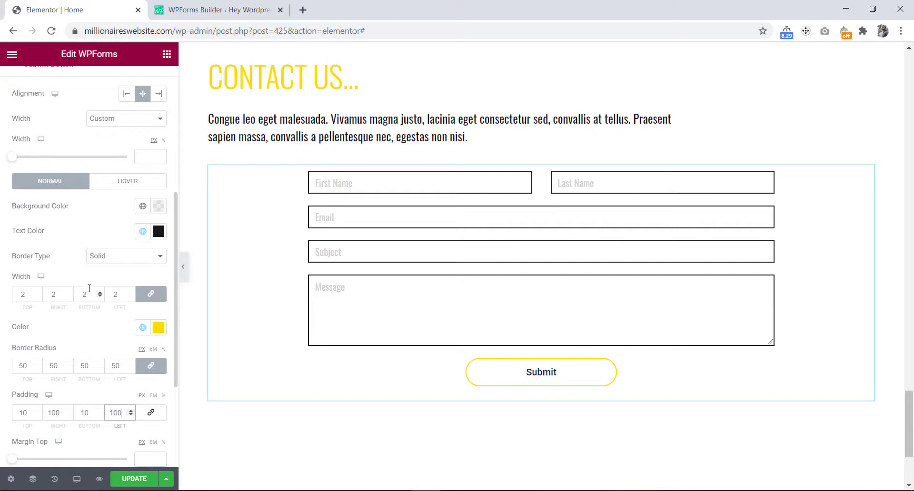
Step: Set the Submit button's hover background to the global color yellow and its hover text to the global color Dark
click(127, 181)
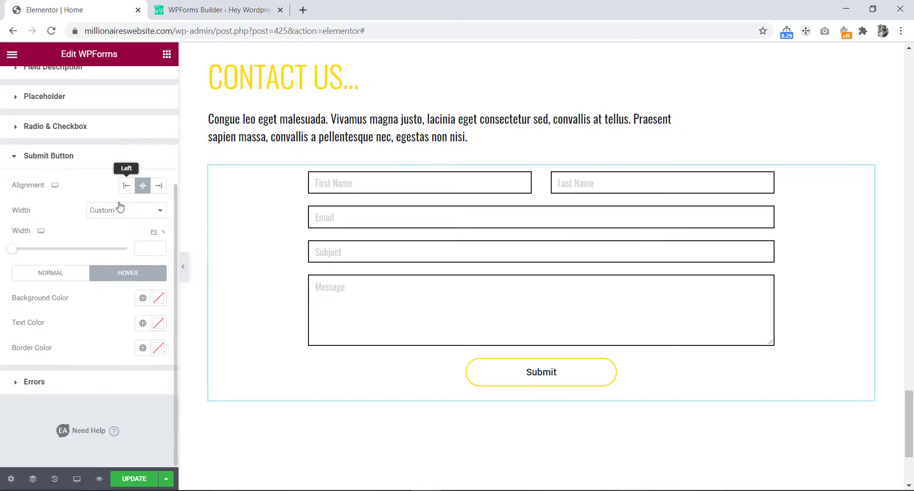
click(143, 298)
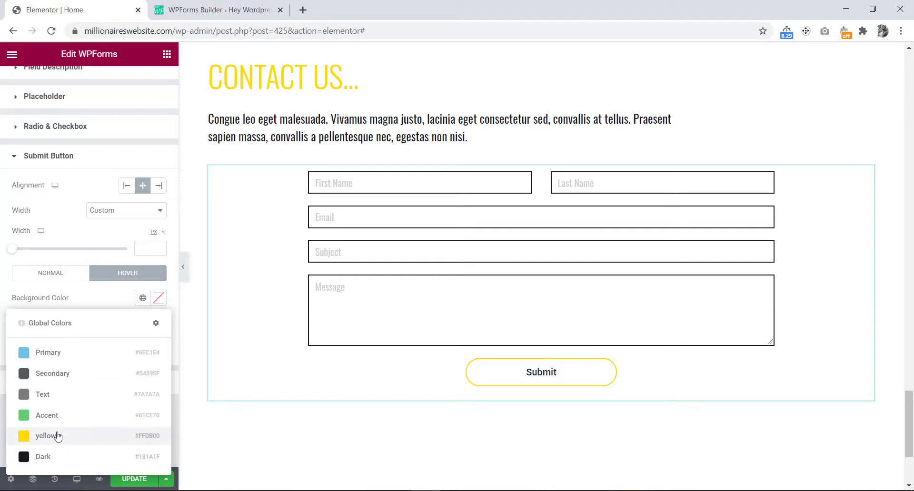
click(57, 436)
click(143, 324)
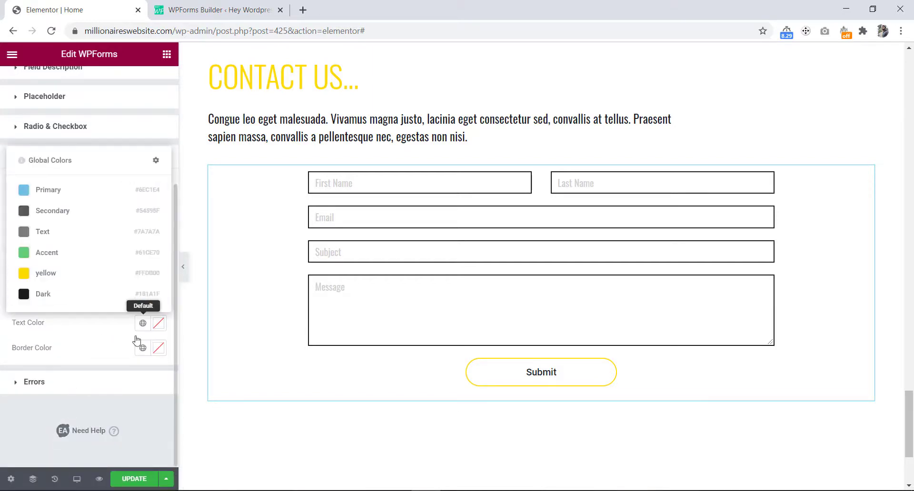
click(56, 300)
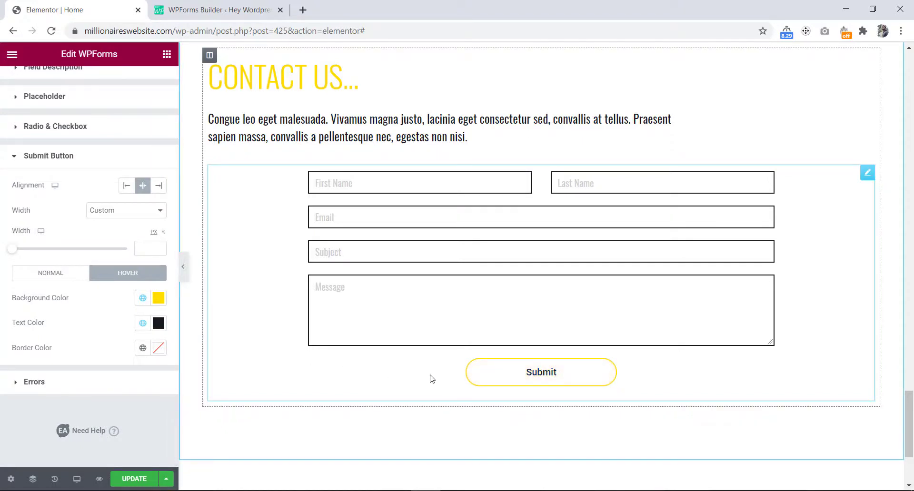
Step: Review the Contact Us section's layout on desktop and in the 768 px tablet preview
scroll(443, 371, up, 1)
scroll(453, 333, down, 3)
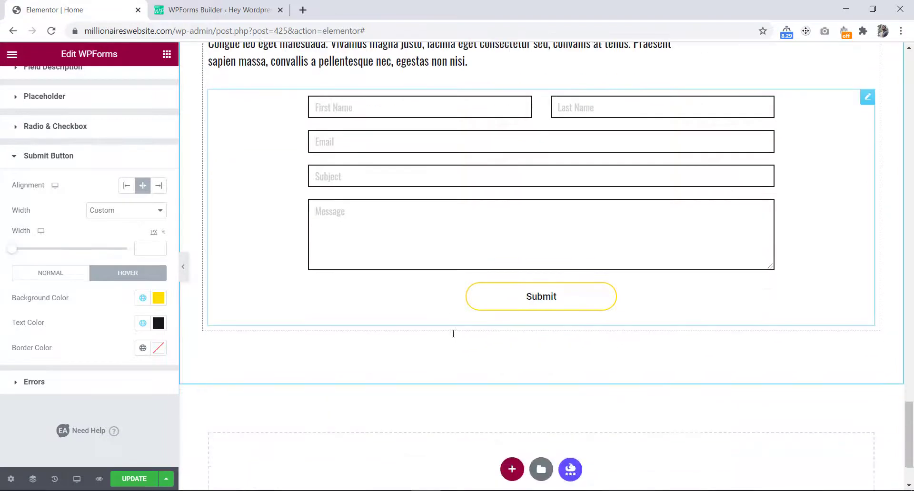
scroll(454, 333, up, 3)
click(77, 480)
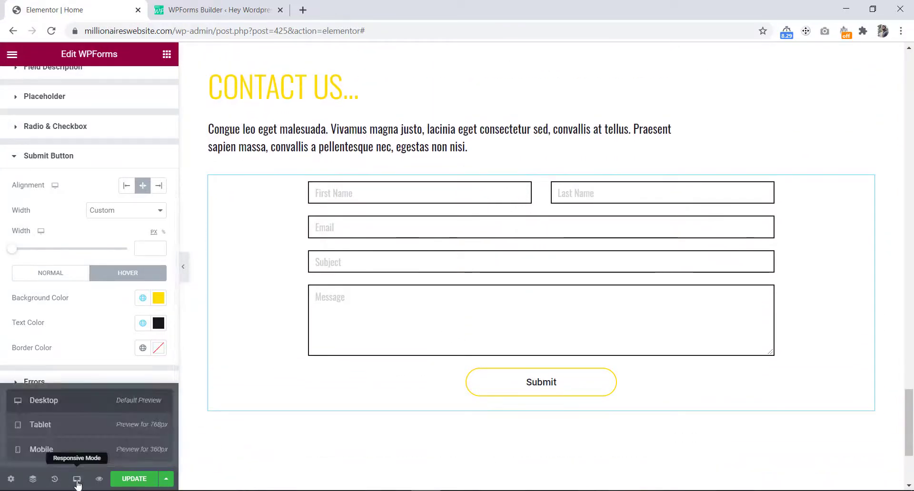
click(74, 423)
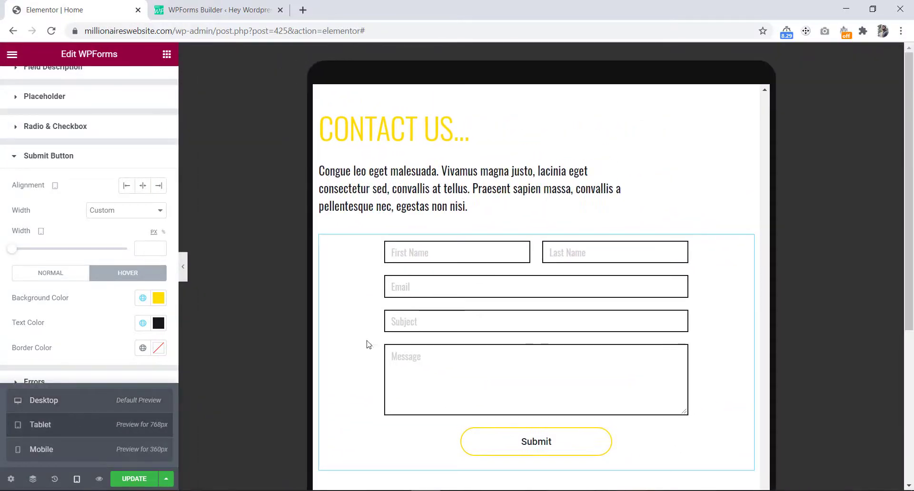
scroll(371, 342, up, 2)
scroll(379, 341, down, 3)
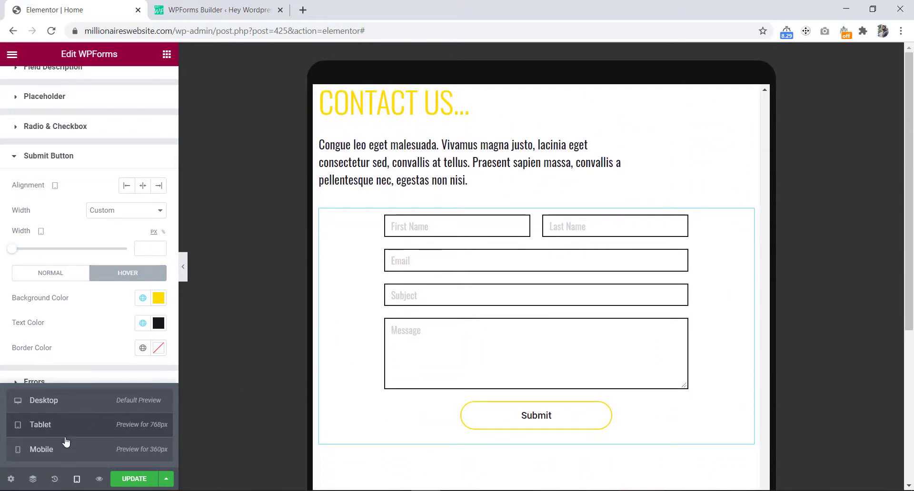
Step: In the mobile preview, set the Contact Us section's padding to 50 px top and bottom and 0 right and left
click(66, 459)
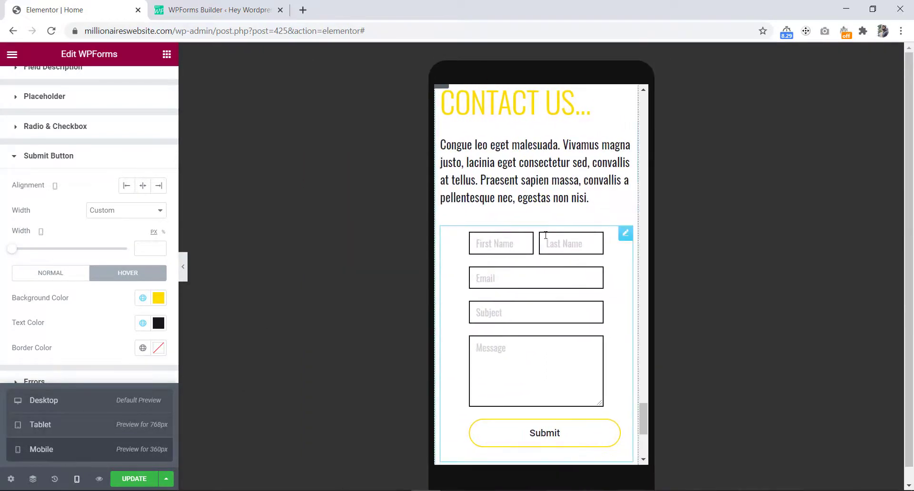
scroll(546, 235, up, 3)
scroll(545, 235, down, 3)
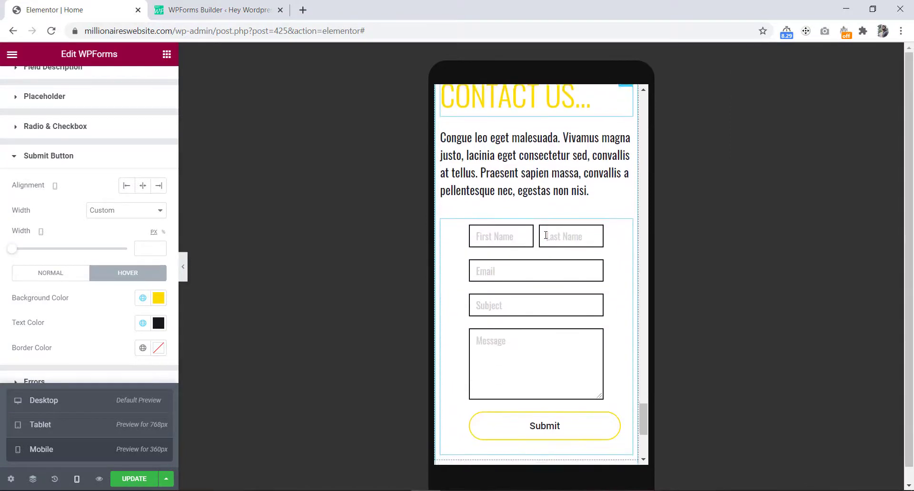
scroll(545, 235, up, 2)
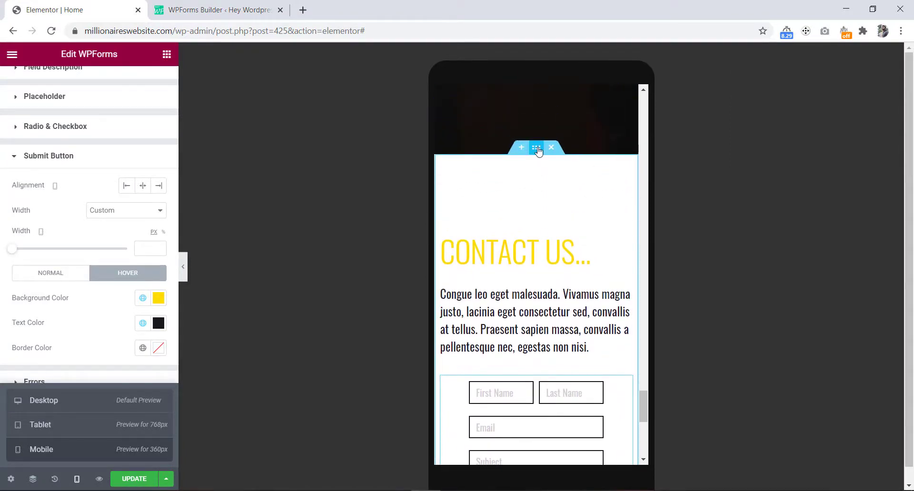
click(537, 148)
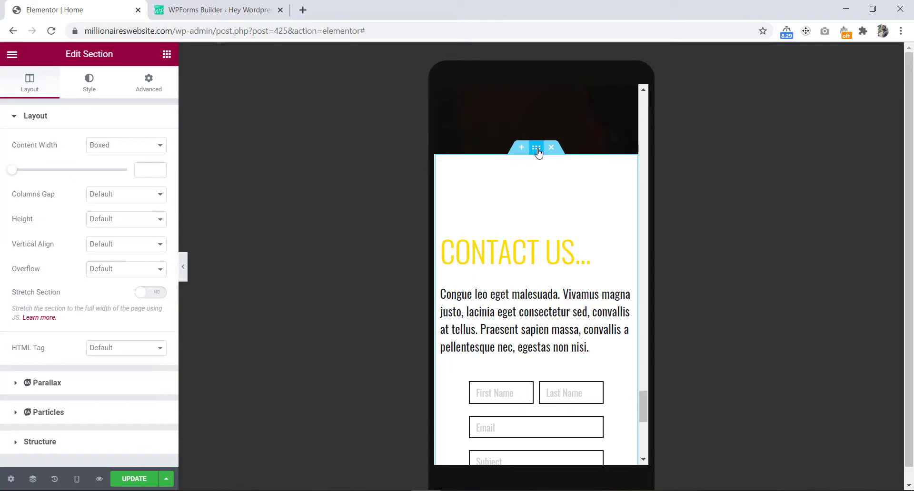
click(149, 84)
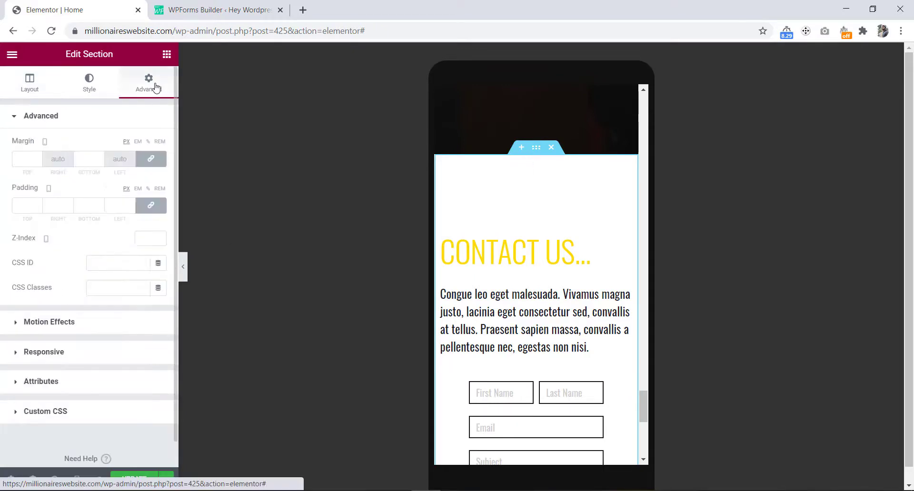
click(160, 205)
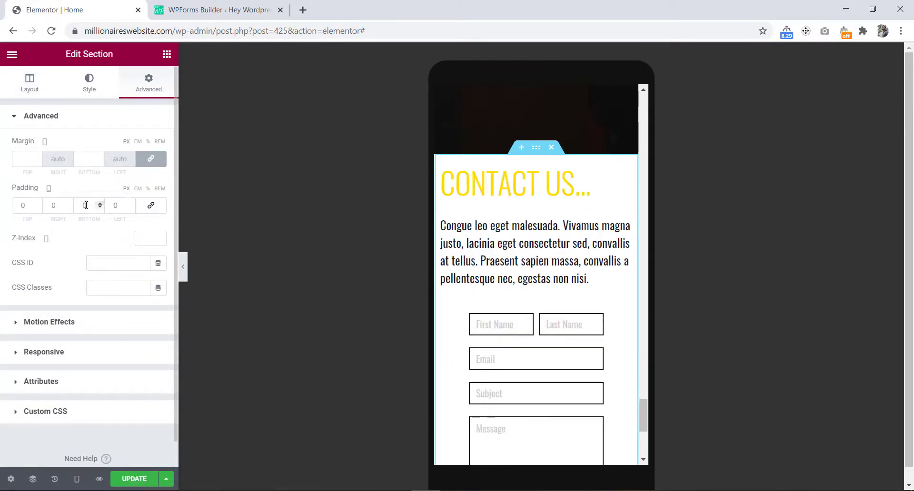
drag(25, 204, 13, 209)
text(50)
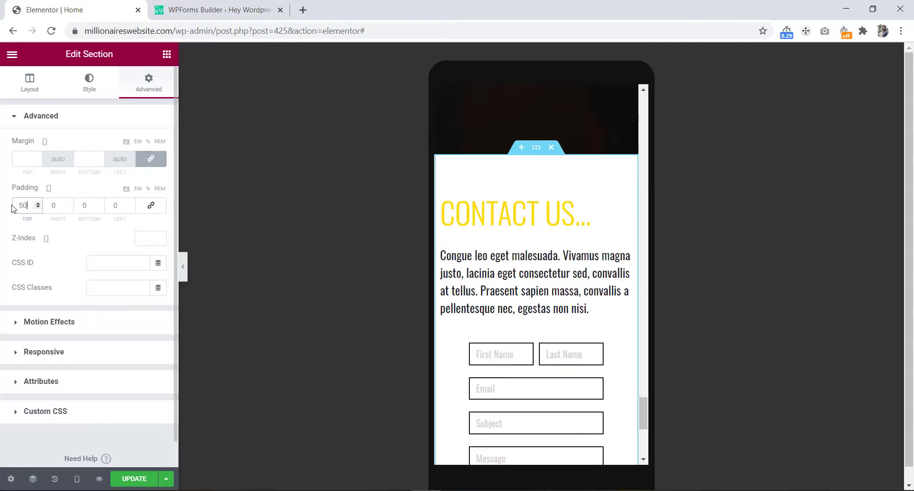
click(85, 202)
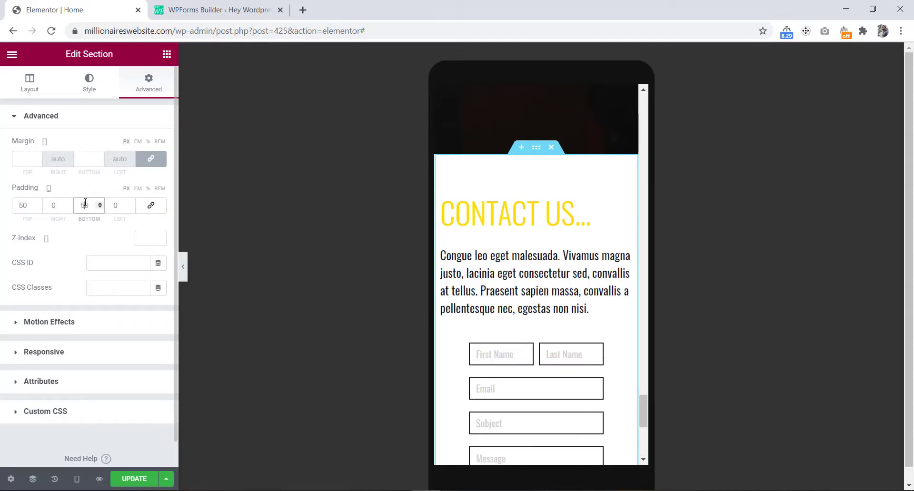
Step: Set the contact form's mobile form margin to 0 px on all sides
scroll(525, 291, down, 1)
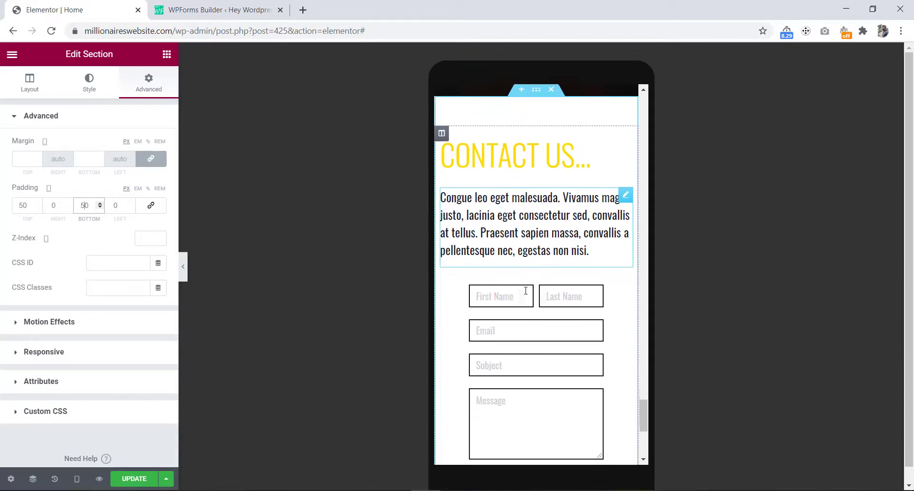
scroll(526, 291, down, 1)
scroll(524, 279, down, 1)
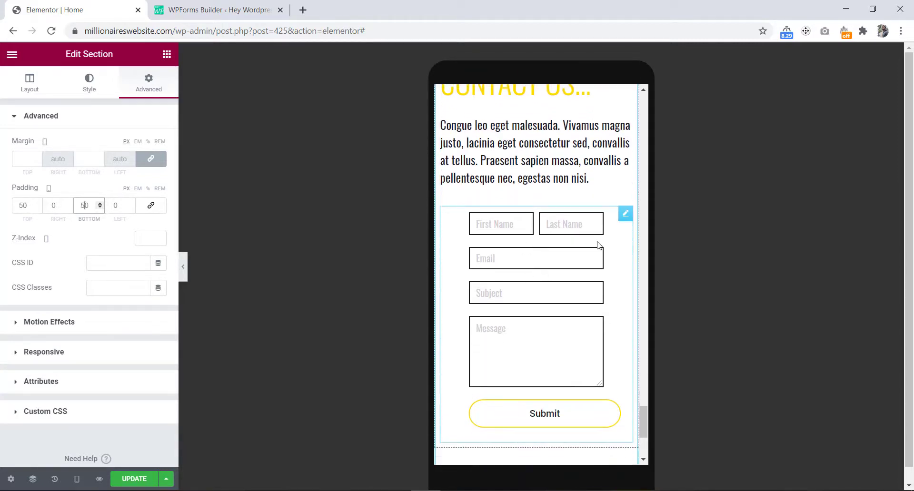
click(625, 216)
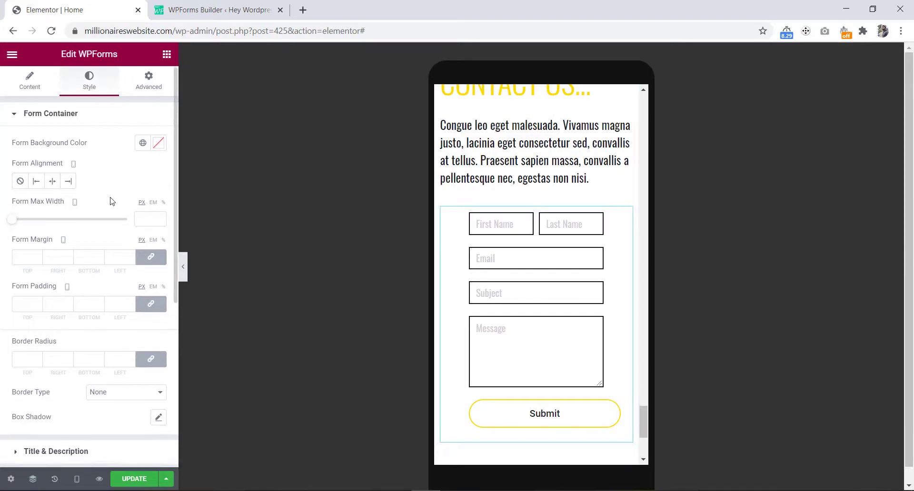
scroll(112, 199, down, 1)
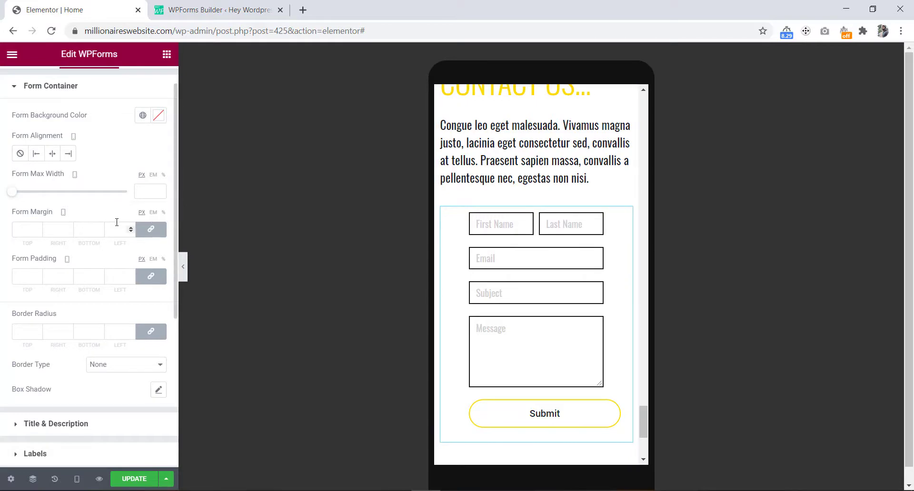
click(156, 237)
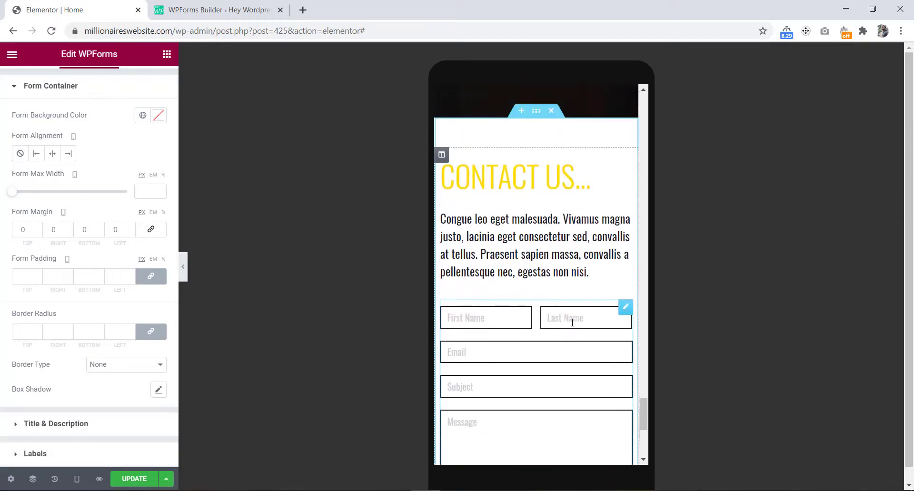
Step: Update the page and return the editor to the desktop preview
click(136, 482)
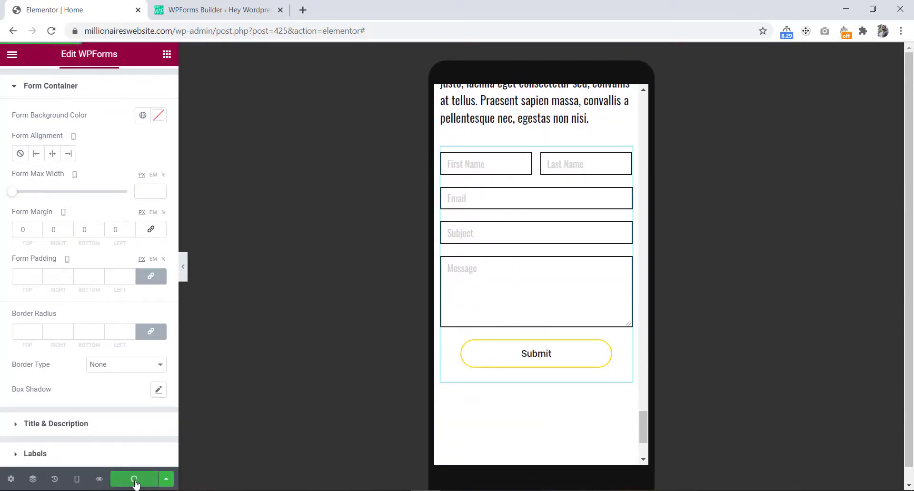
mouse_move(77, 484)
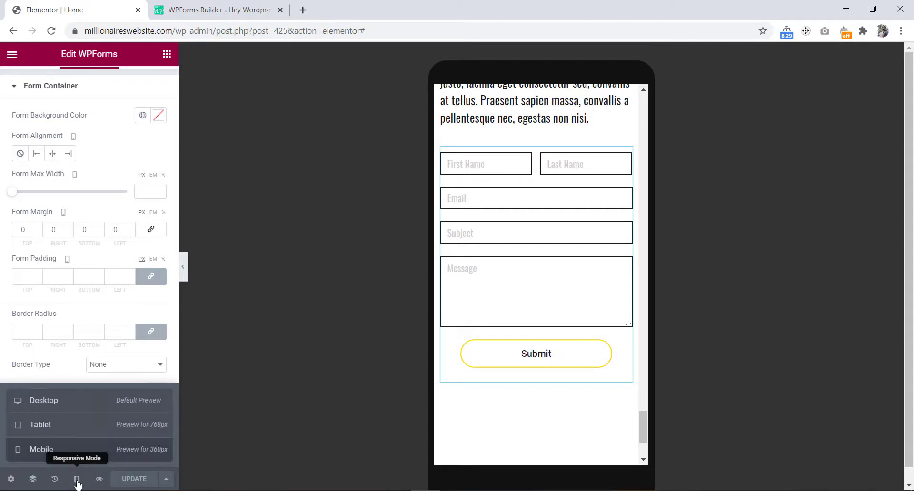
click(72, 404)
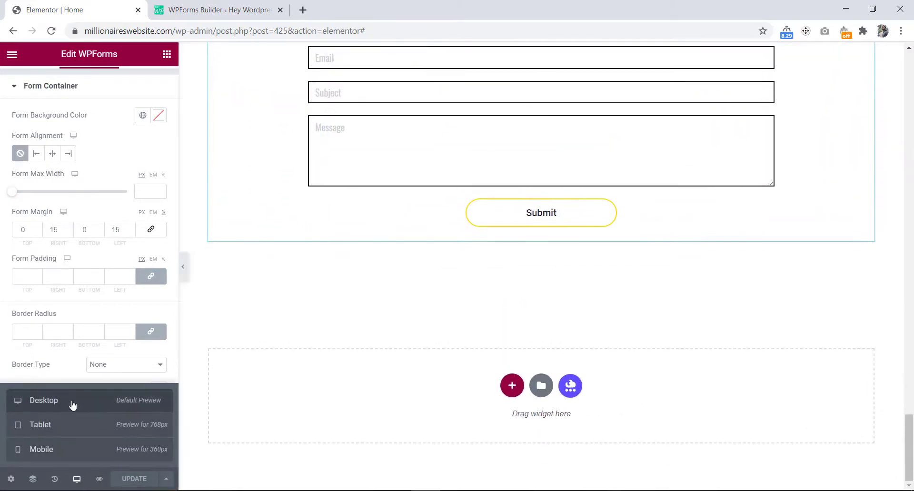